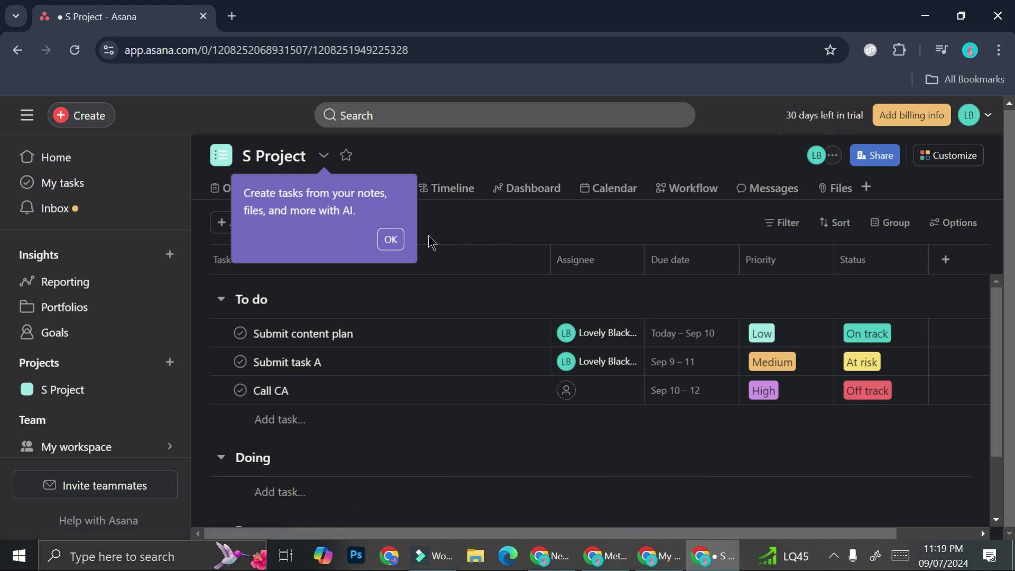
- Dismiss the AI task-creation tip and review S Project's full task list
{"action": "left_click", "coordinate": [394, 239]}
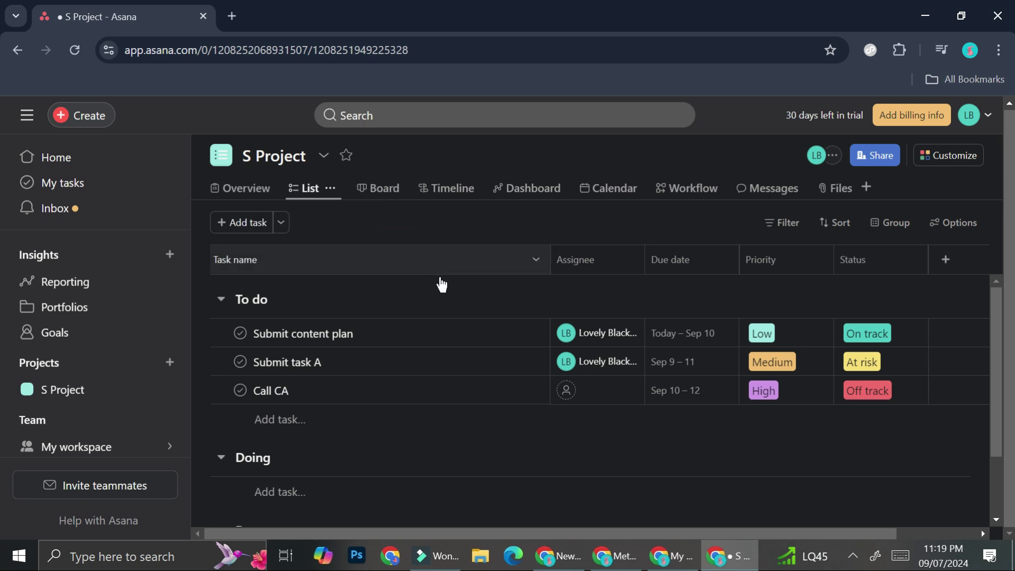
{"action": "scroll", "coordinate": [349, 314], "scroll_direction": "down", "scroll_amount": 2}
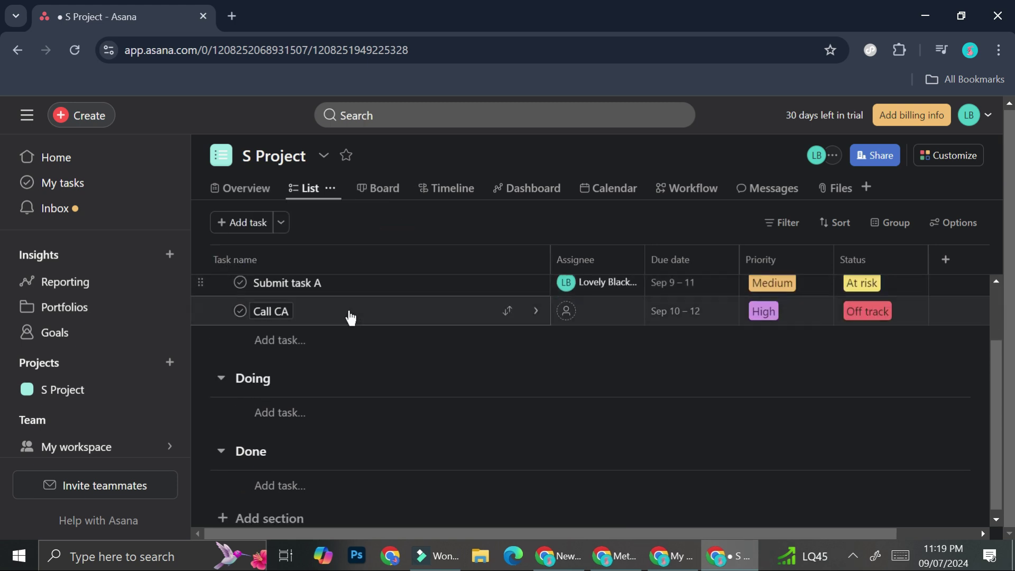
{"action": "scroll", "coordinate": [362, 317], "scroll_direction": "up", "scroll_amount": 2}
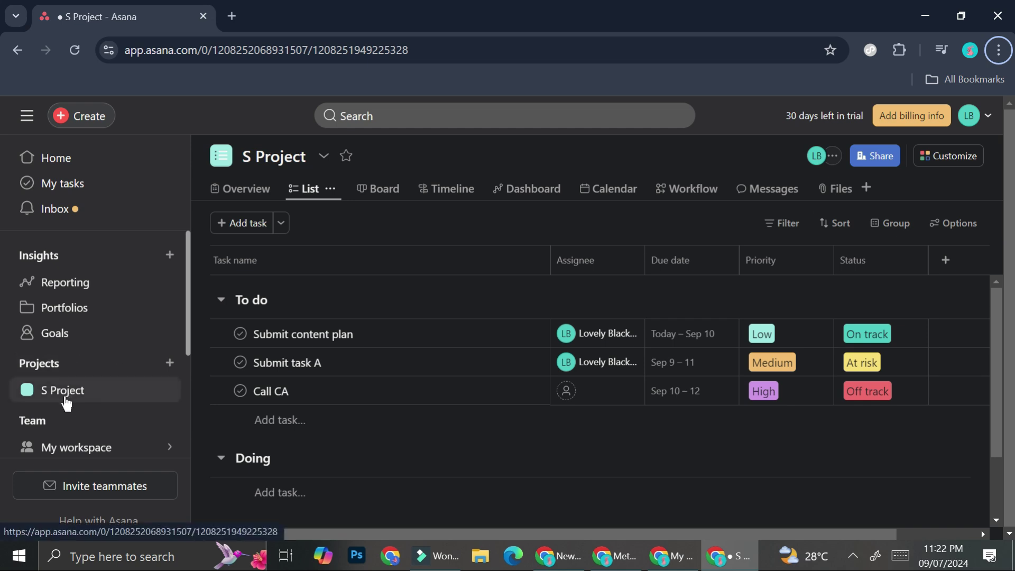
- Create a new blank project named Brand Partnership
{"action": "left_click", "coordinate": [170, 362]}
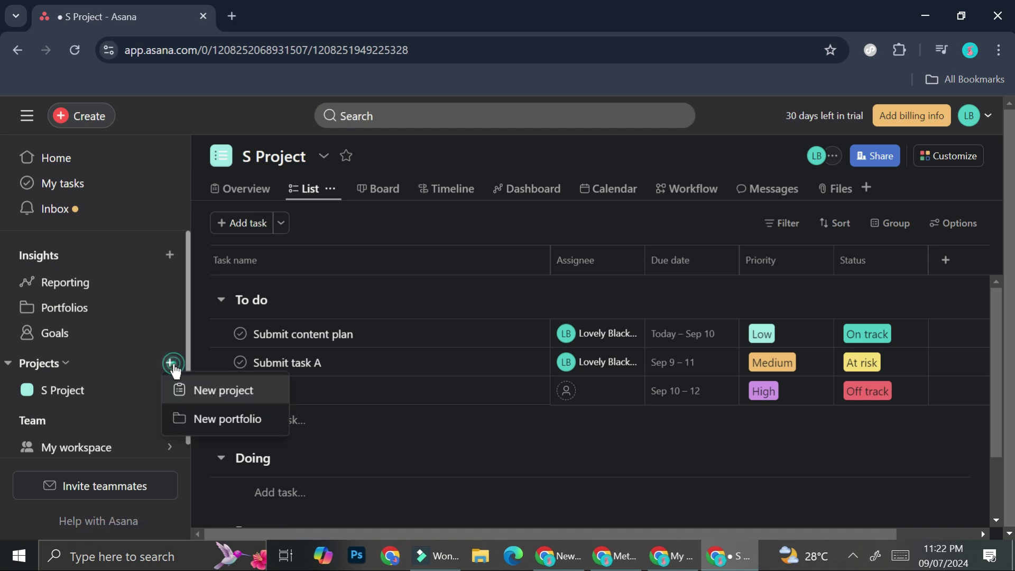
{"action": "left_click", "coordinate": [201, 389]}
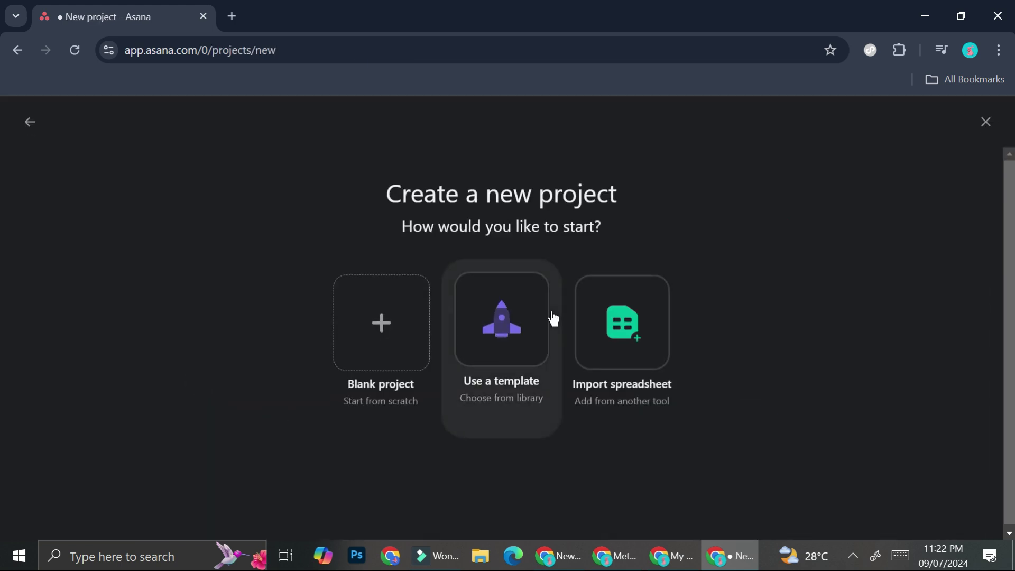
{"action": "left_click", "coordinate": [397, 327]}
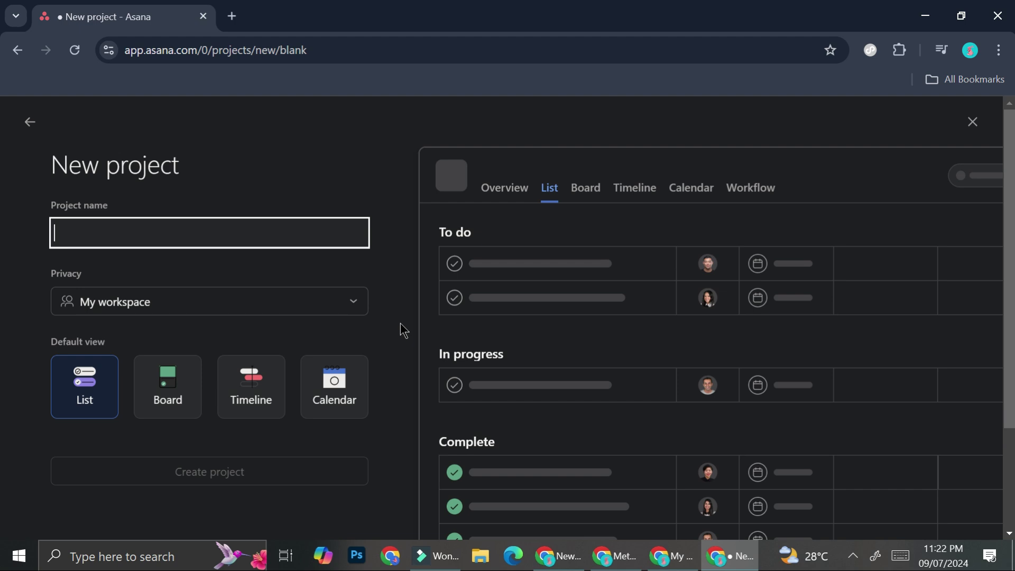
{"action": "type", "text": "Brand Partnership"}
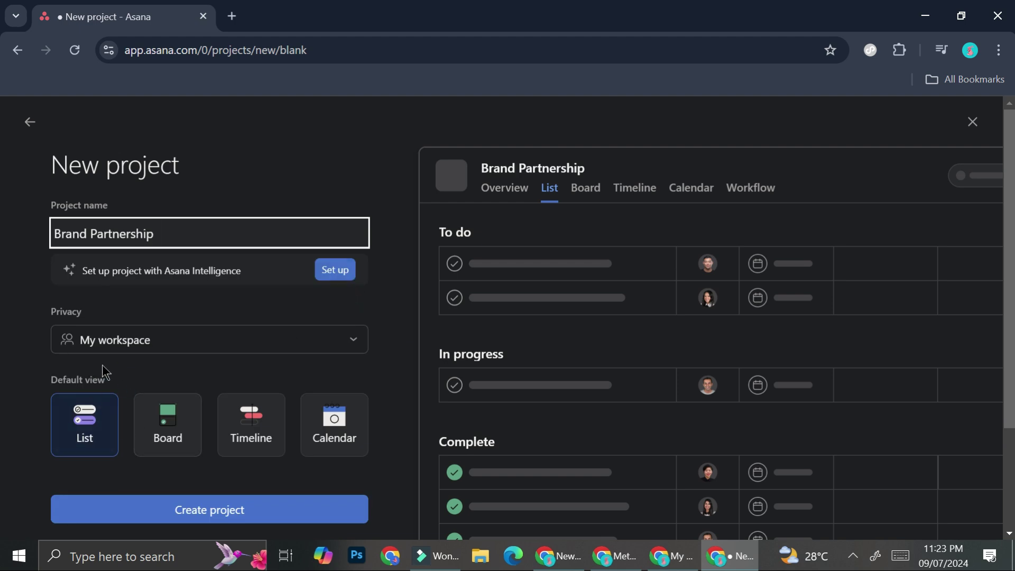
{"action": "key", "text": "Return"}
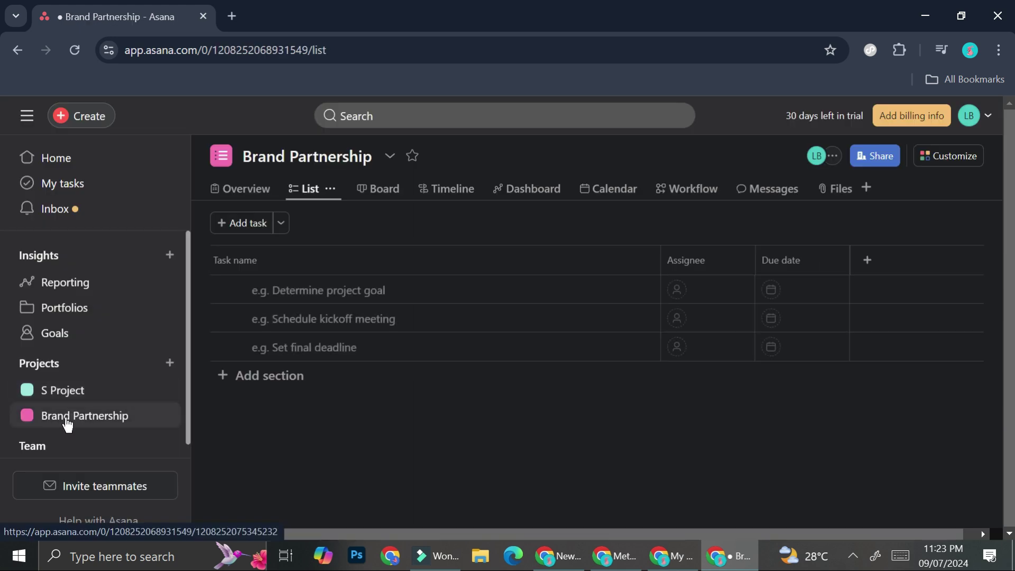
{"action": "left_click_drag", "start_coordinate": [33, 425], "coordinate": [85, 411]}
- Create a blank project named Content Creator, then return to S Project
{"action": "left_click", "coordinate": [170, 372]}
{"action": "left_click", "coordinate": [188, 395]}
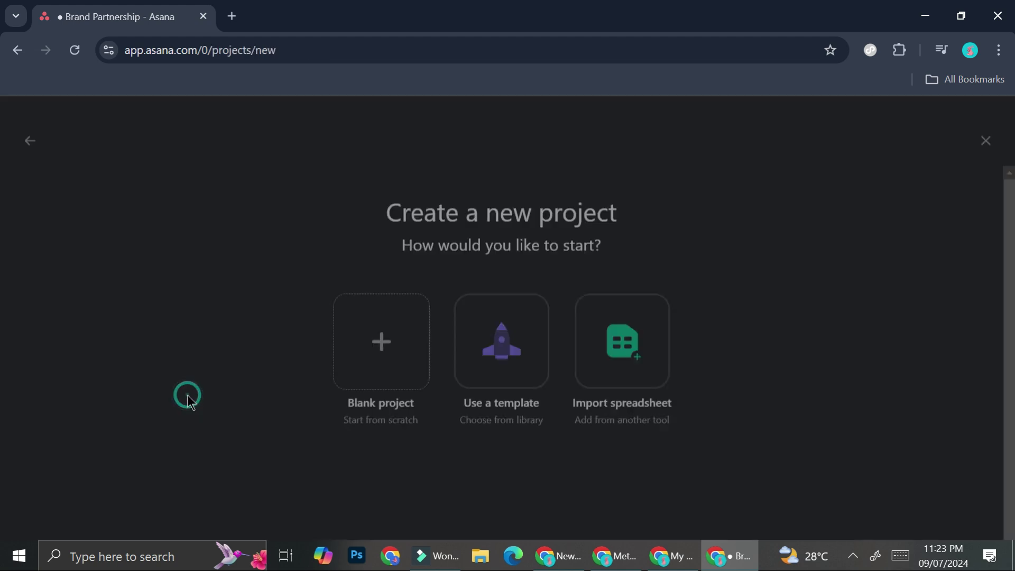
{"action": "left_click", "coordinate": [385, 358]}
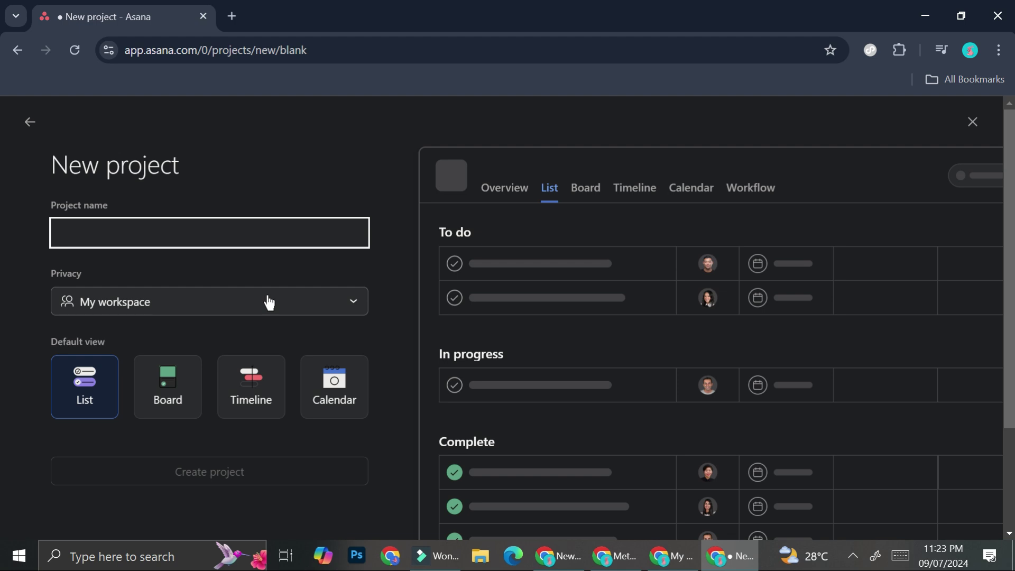
{"action": "type", "text": "Cr"}
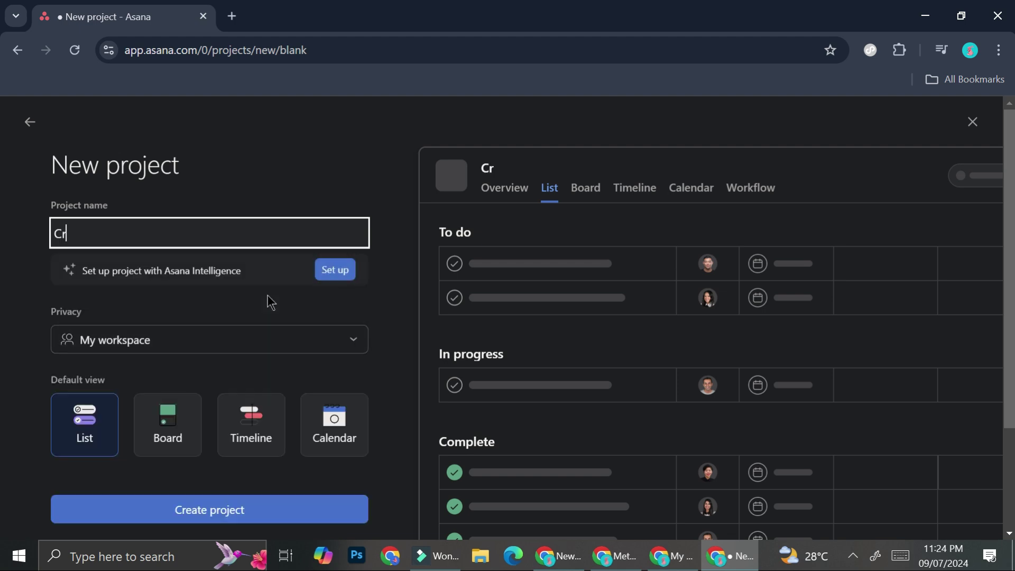
{"action": "key", "text": "BackSpace"}
{"action": "type", "text": "ontent Creator"}
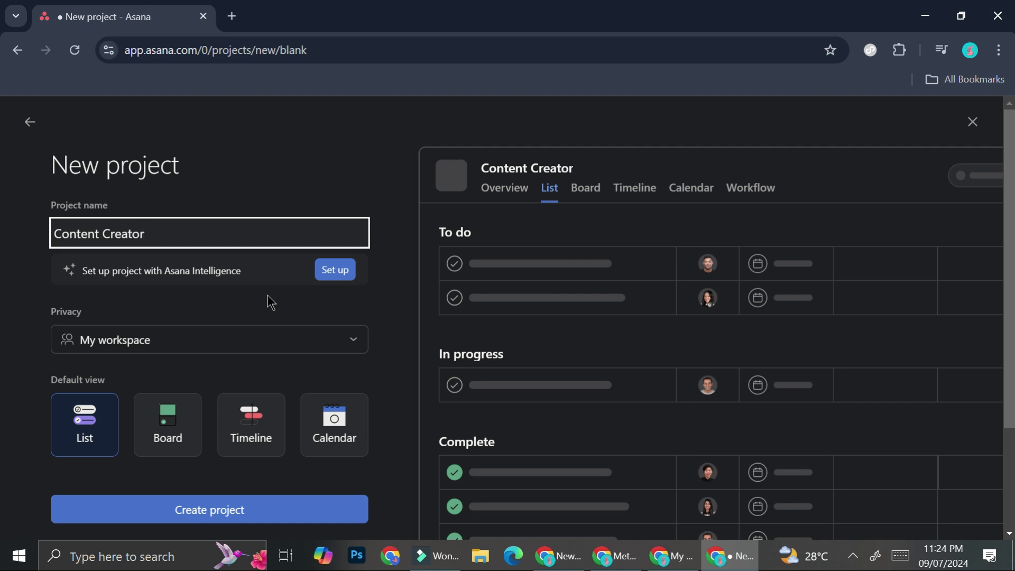
{"action": "left_click", "coordinate": [275, 510]}
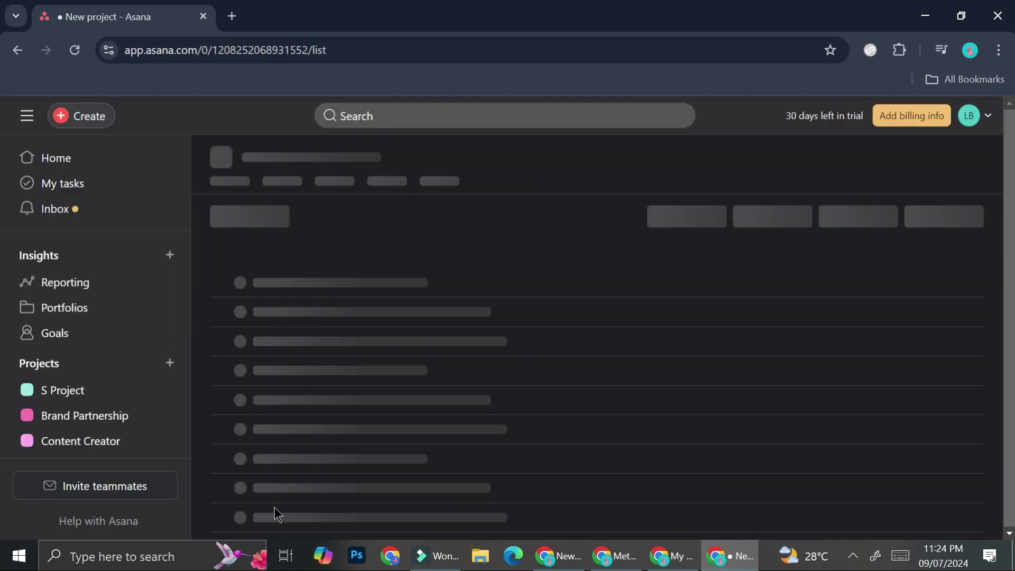
{"action": "left_click", "coordinate": [109, 400]}
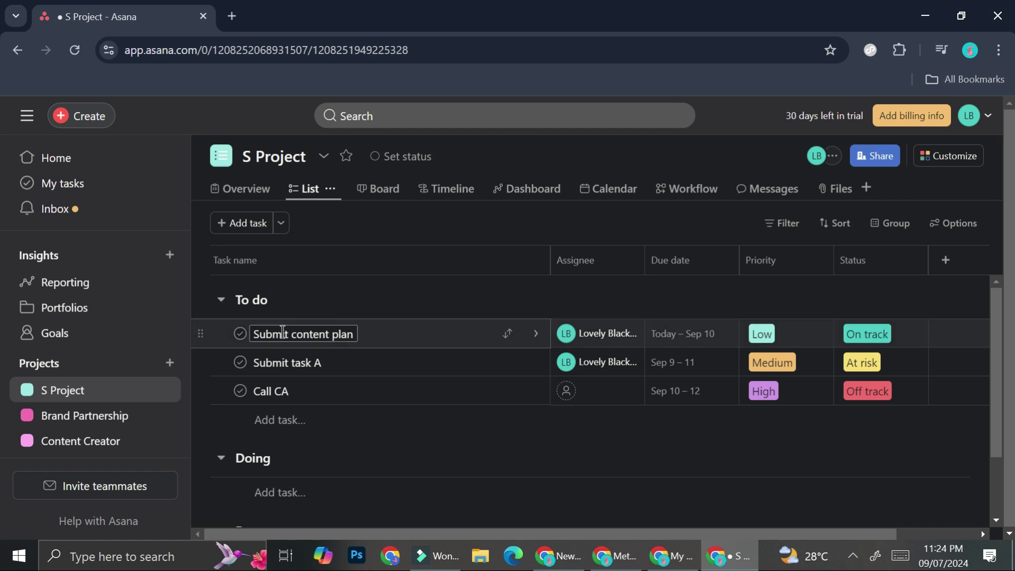
- Mark Submit content plan and Submit task A complete and drag both into Doing
{"action": "scroll", "coordinate": [296, 348], "scroll_direction": "down", "scroll_amount": 2}
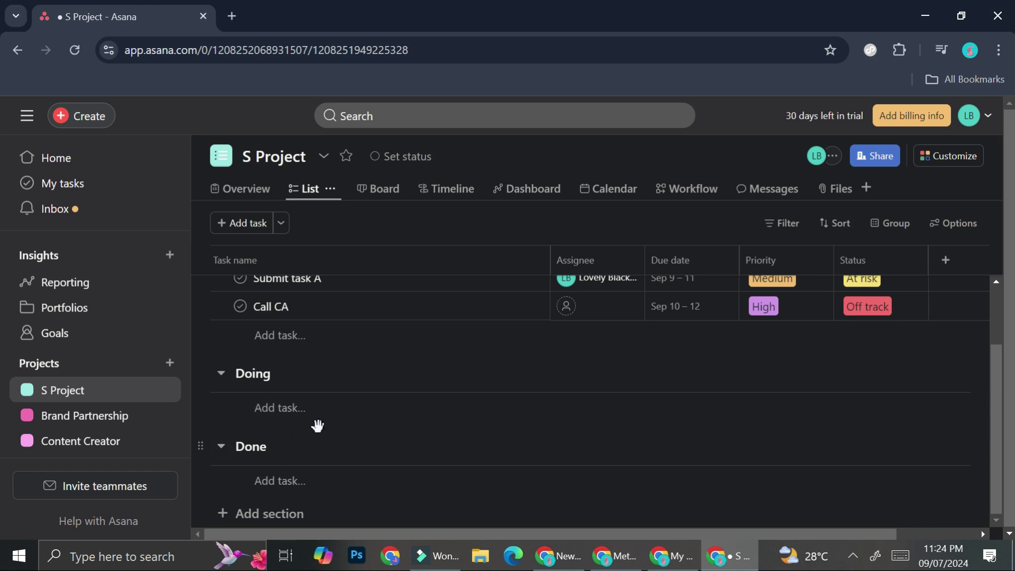
{"action": "scroll", "coordinate": [317, 430], "scroll_direction": "up", "scroll_amount": 2}
{"action": "left_click", "coordinate": [277, 362], "text": "shift"}
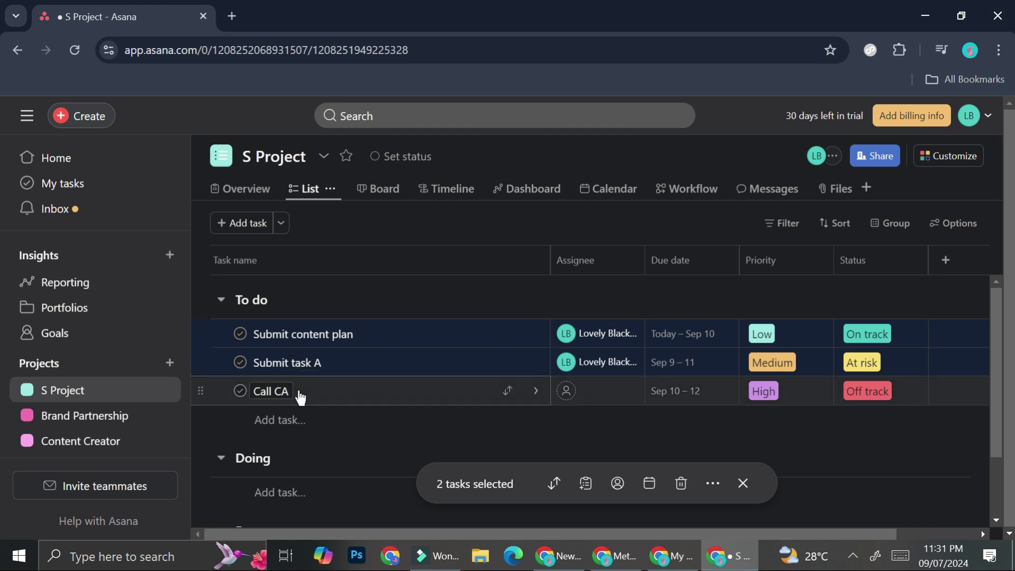
{"action": "left_click", "coordinate": [241, 337]}
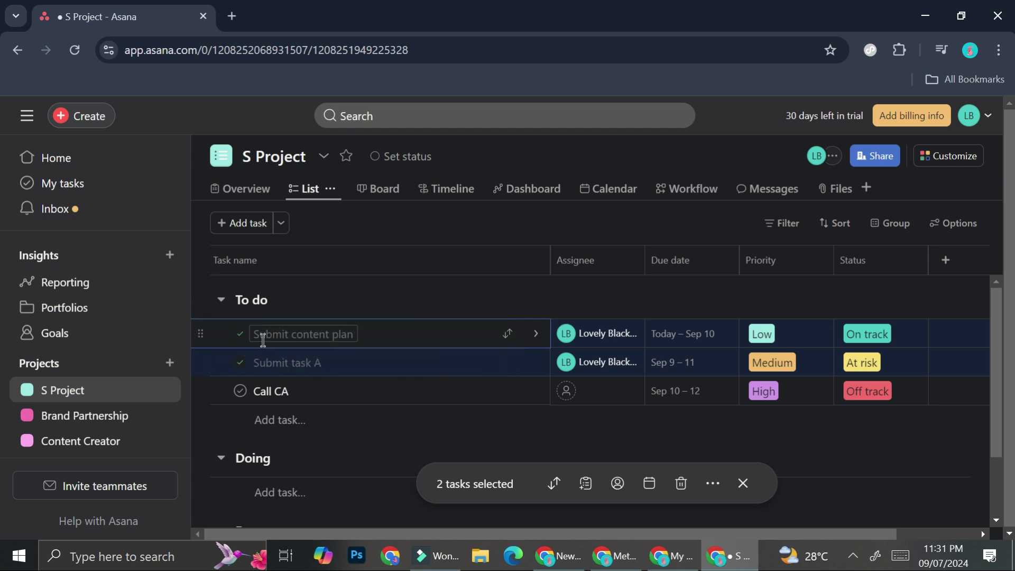
{"action": "left_click", "coordinate": [241, 362]}
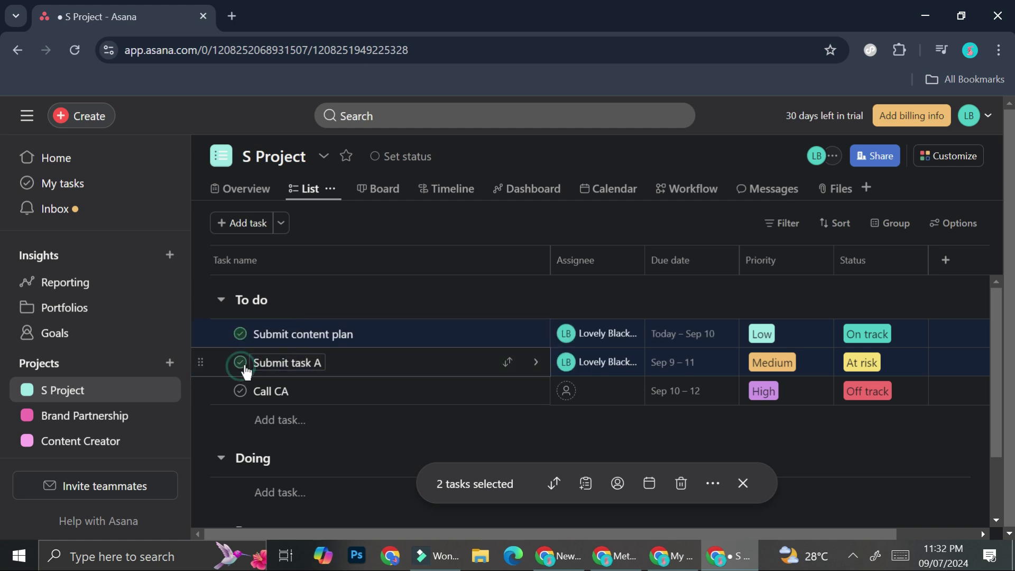
{"action": "left_click", "coordinate": [239, 334]}
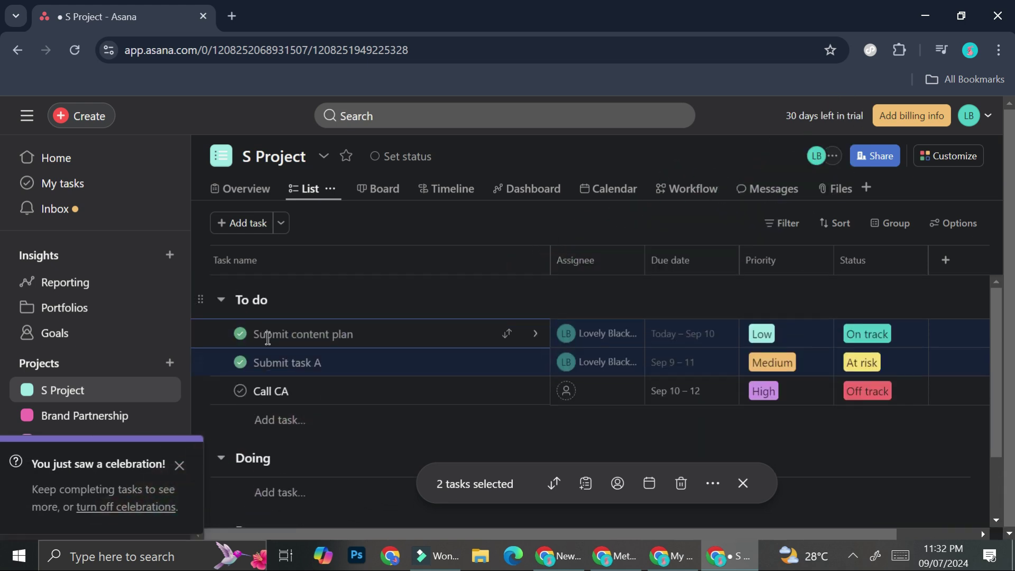
{"action": "left_click_drag", "start_coordinate": [206, 359], "coordinate": [213, 437]}
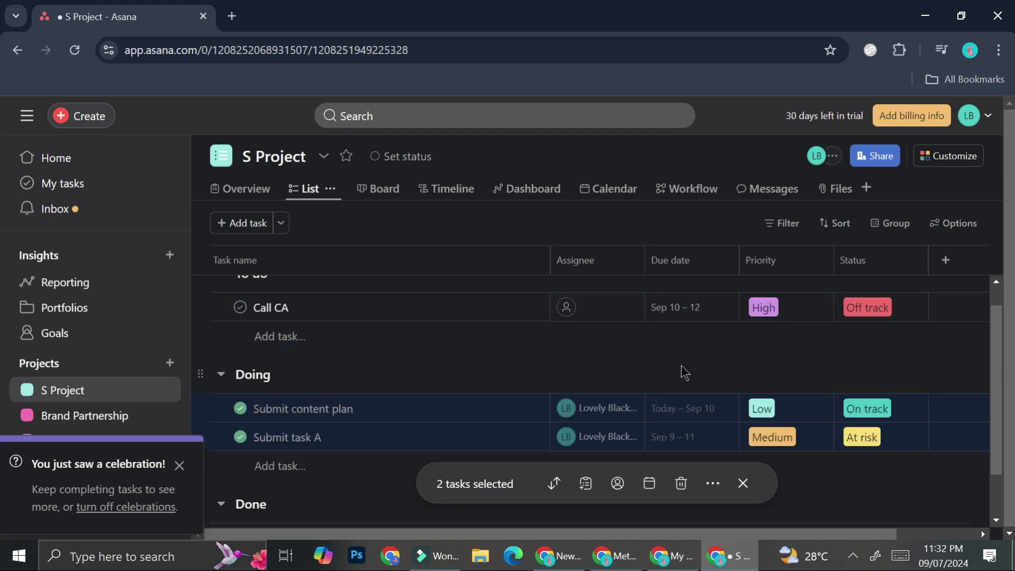
{"action": "scroll", "coordinate": [681, 366], "scroll_direction": "up", "scroll_amount": 1}
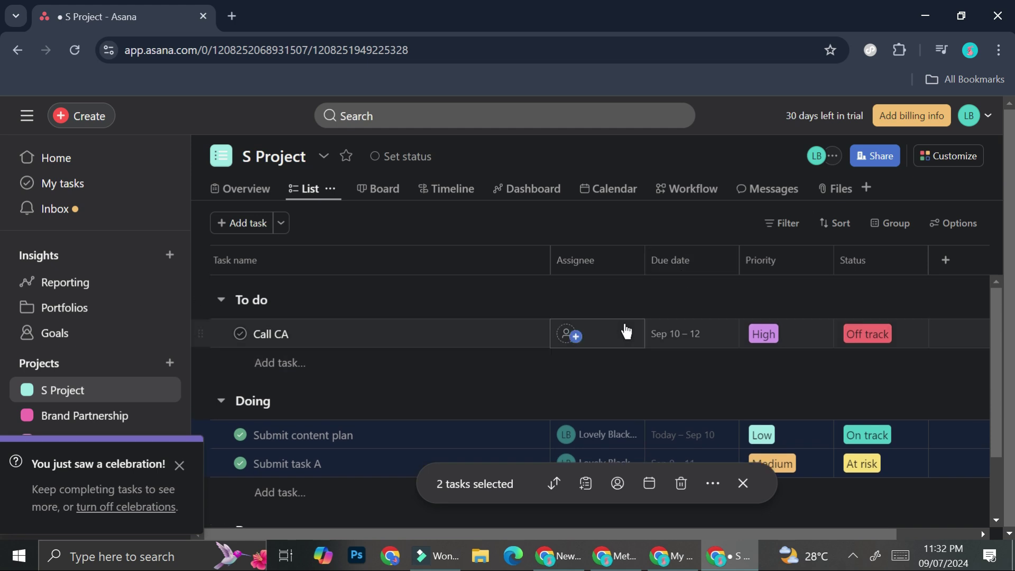
{"action": "scroll", "coordinate": [686, 346], "scroll_direction": "down", "scroll_amount": 2}
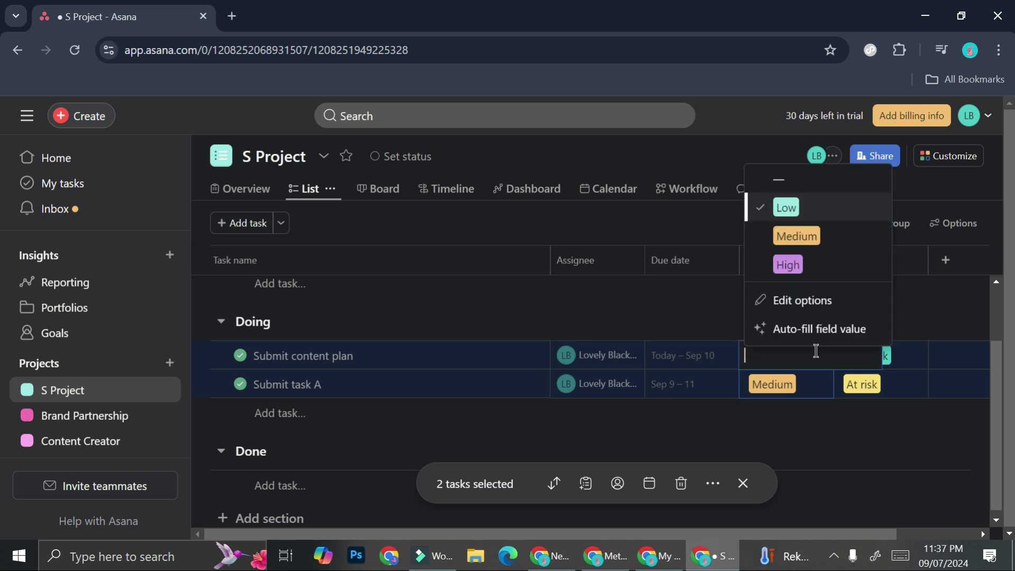
- Open the Priority field editor from Submit content plan, inspect the Low option, and close it
{"action": "left_click", "coordinate": [677, 321]}
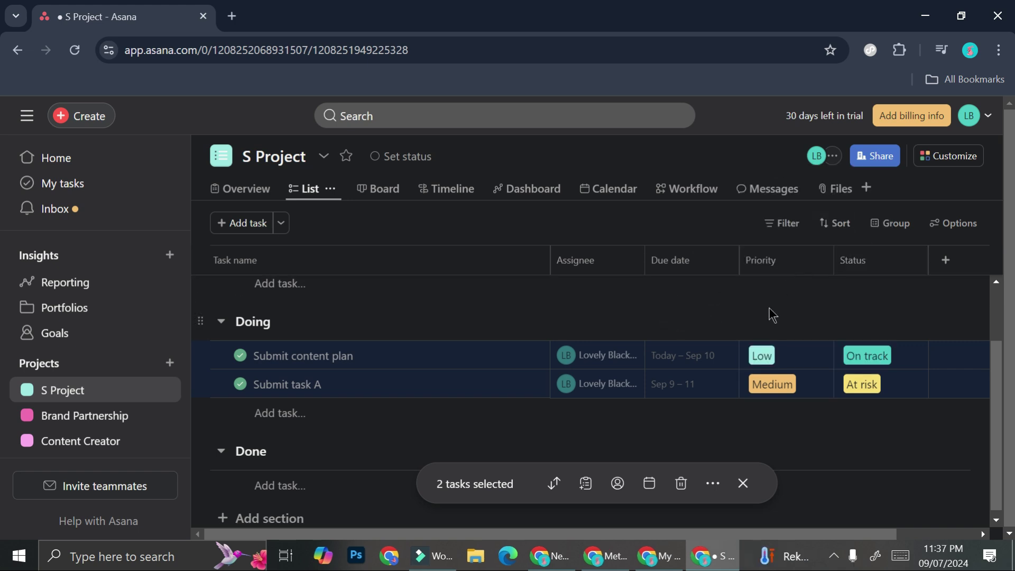
{"action": "left_click", "coordinate": [820, 358]}
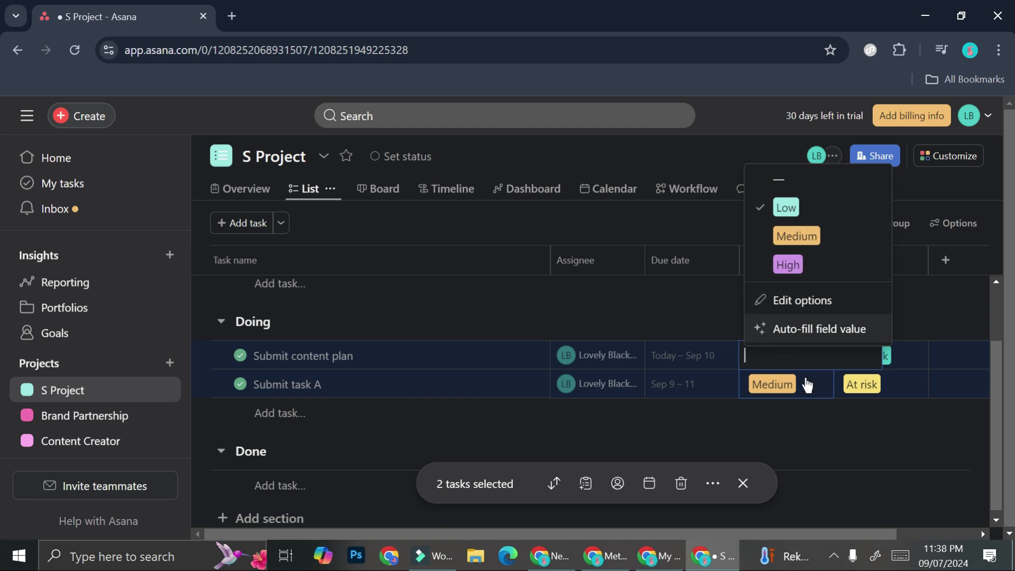
{"action": "left_click", "coordinate": [813, 302]}
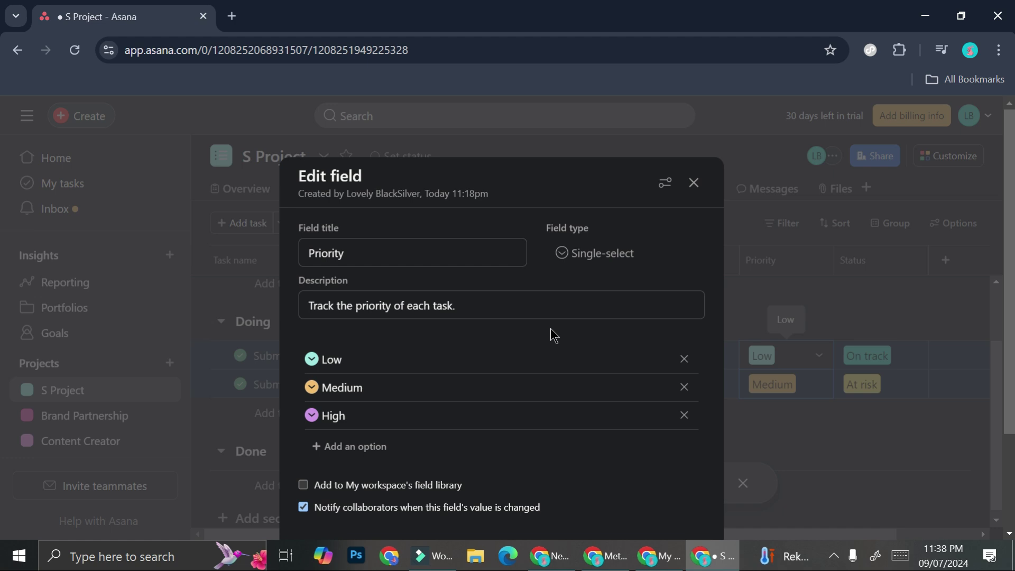
{"action": "left_click", "coordinate": [311, 362]}
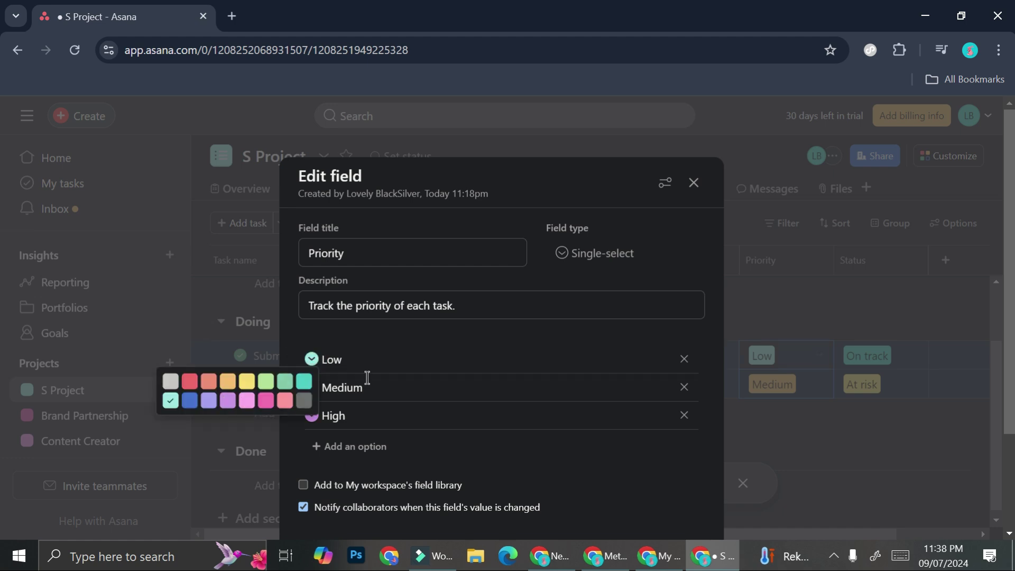
{"action": "left_click", "coordinate": [410, 390]}
{"action": "left_click", "coordinate": [367, 358]}
{"action": "left_click", "coordinate": [544, 370]}
{"action": "scroll", "coordinate": [544, 370], "scroll_direction": "down", "scroll_amount": 3}
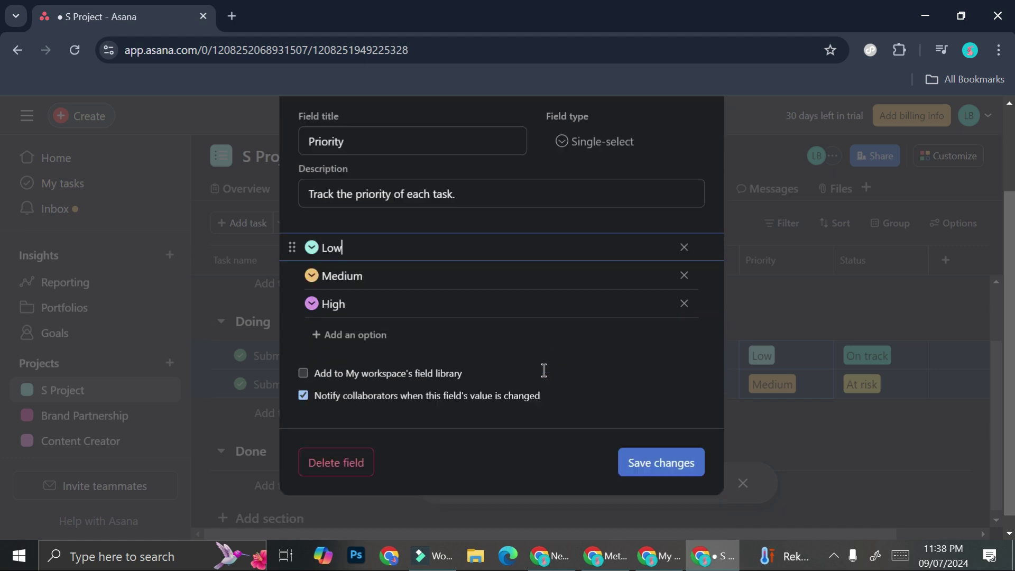
{"action": "scroll", "coordinate": [460, 412], "scroll_direction": "up", "scroll_amount": 3}
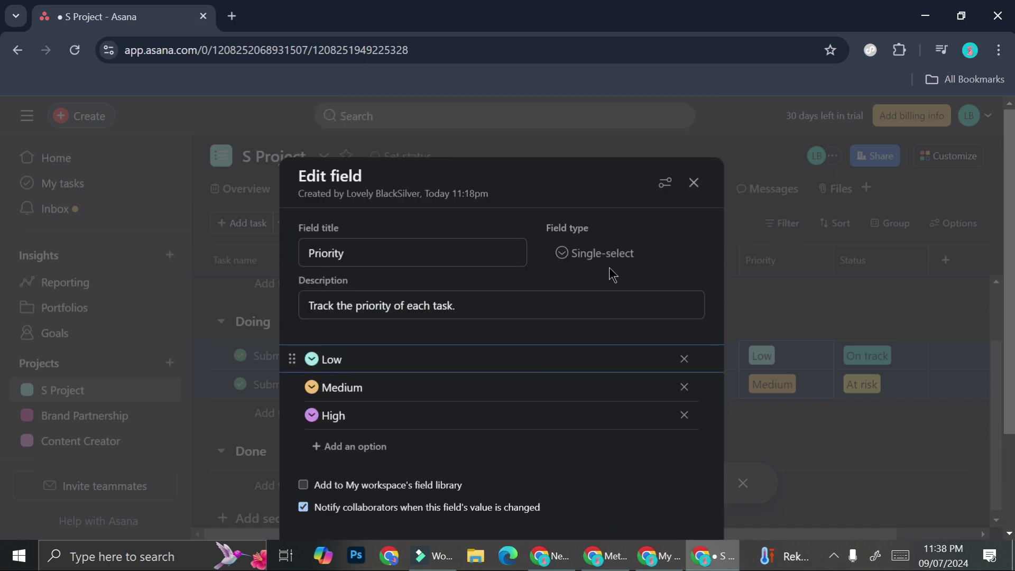
{"action": "left_click", "coordinate": [700, 179]}
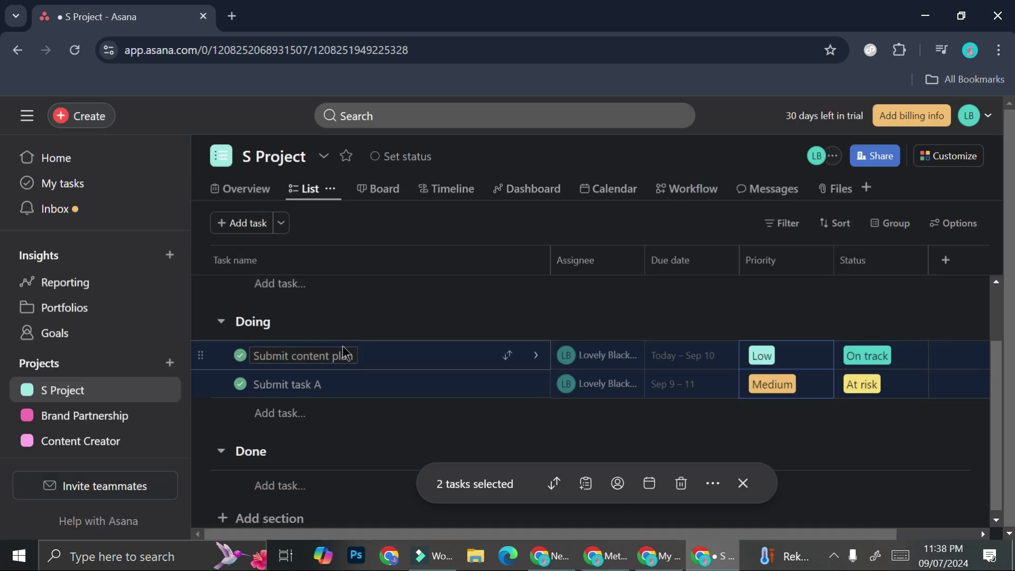
- In Brand Partnership, add the sections To do list, Follow up and Agreement
{"action": "left_click", "coordinate": [92, 426]}
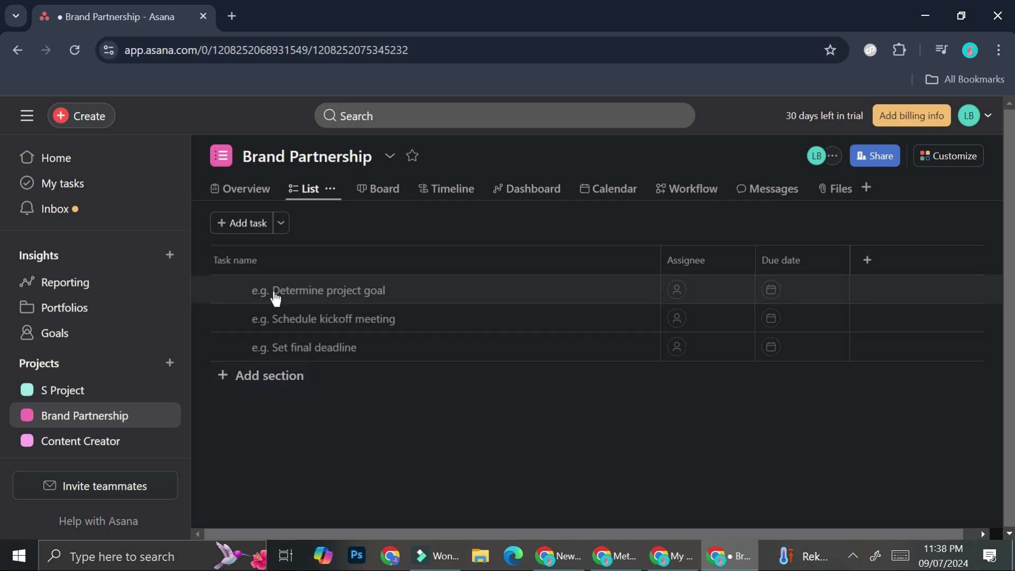
{"action": "left_click", "coordinate": [244, 380]}
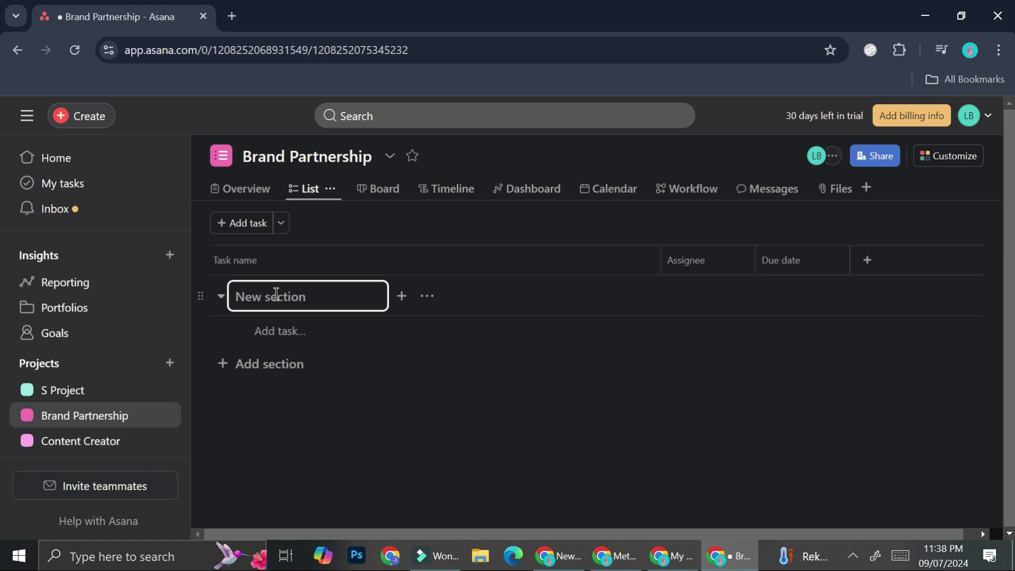
{"action": "type", "text": "To do list"}
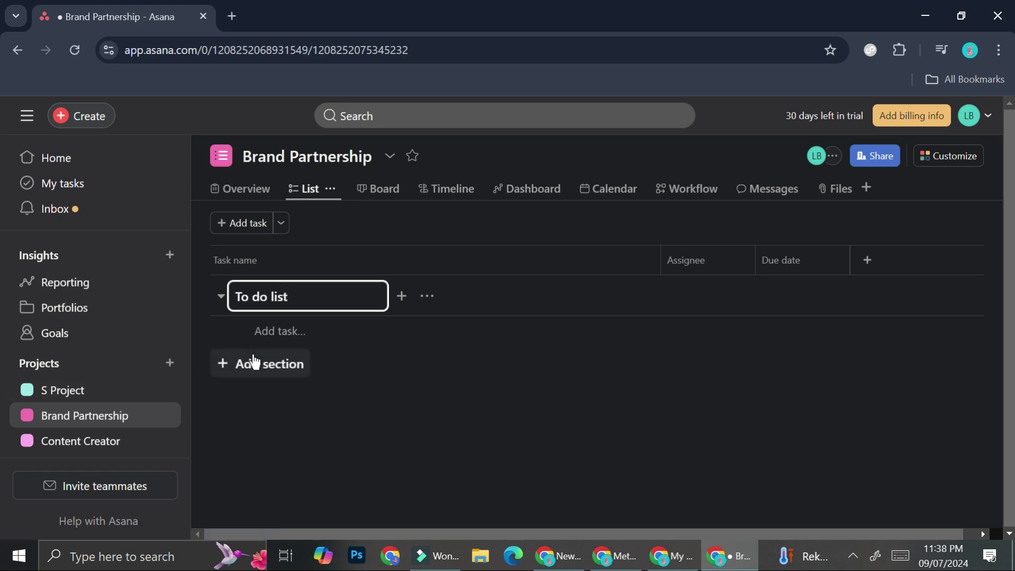
{"action": "left_click", "coordinate": [254, 362]}
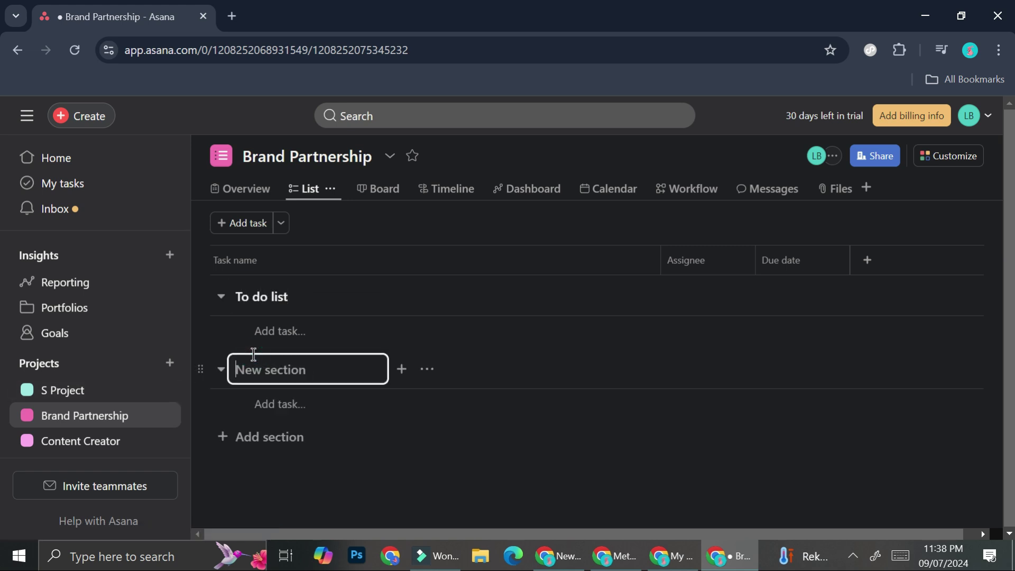
{"action": "type", "text": "Follow up"}
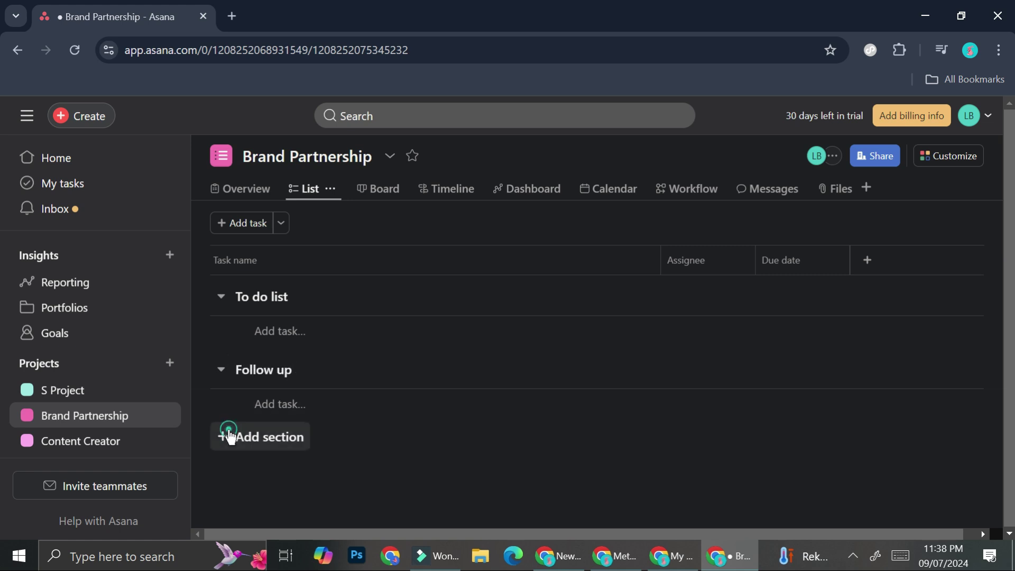
{"action": "left_click", "coordinate": [226, 435]}
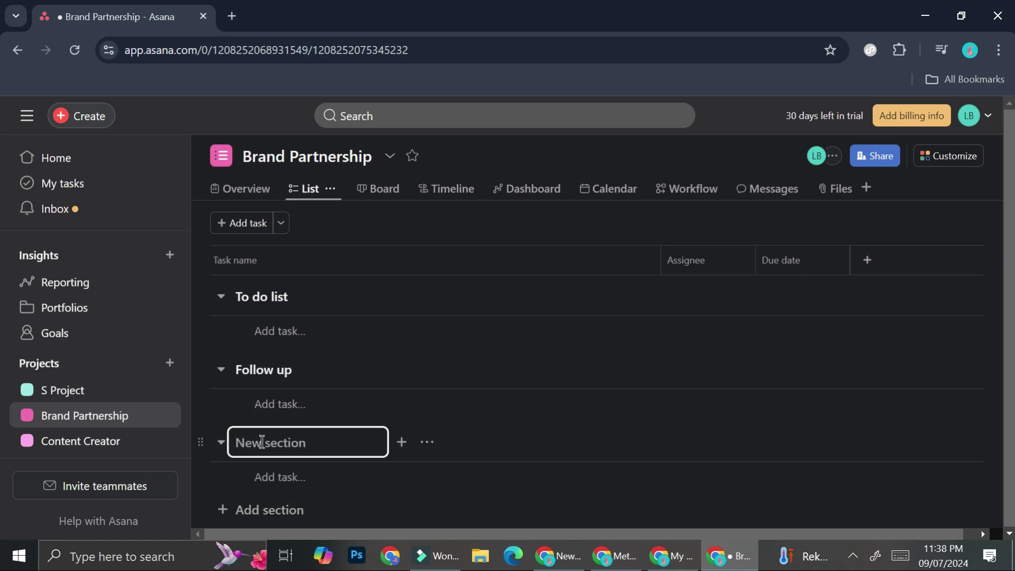
{"action": "type", "text": "Agreement"}
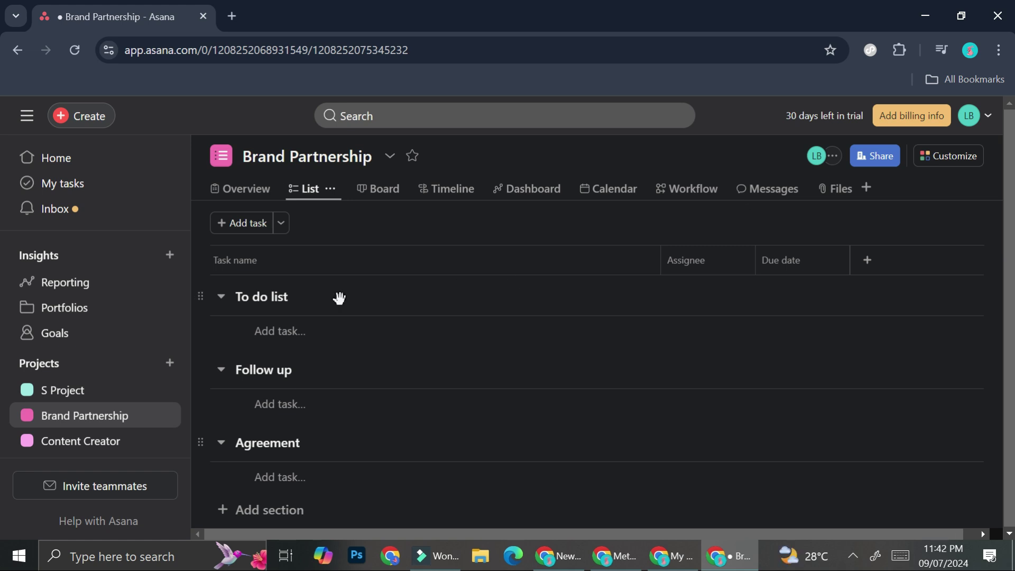
- Add tasks Brand A and Brand B at the top of Brand Partnership's list
{"action": "left_click", "coordinate": [261, 265]}
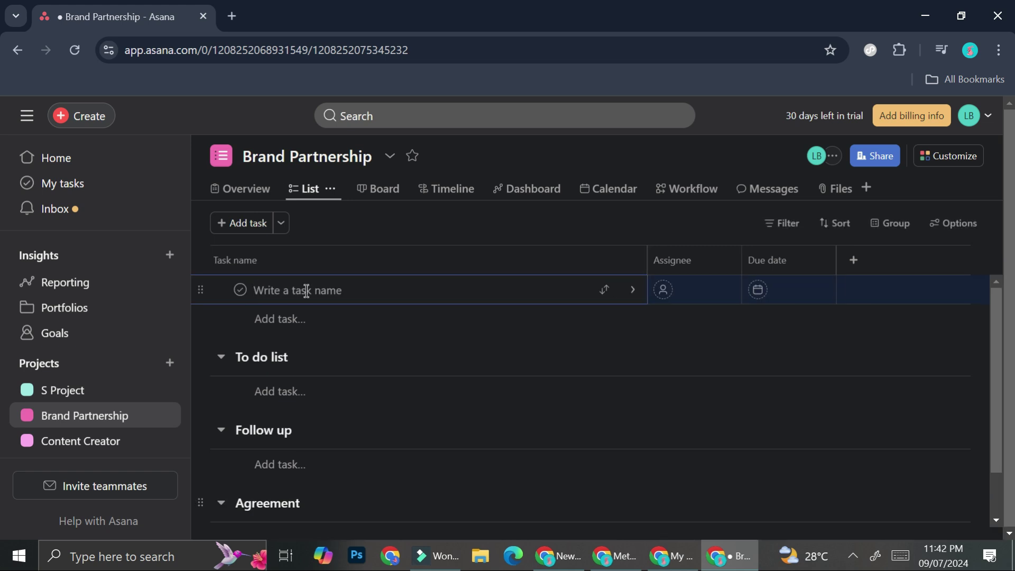
{"action": "type", "text": "Ap"}
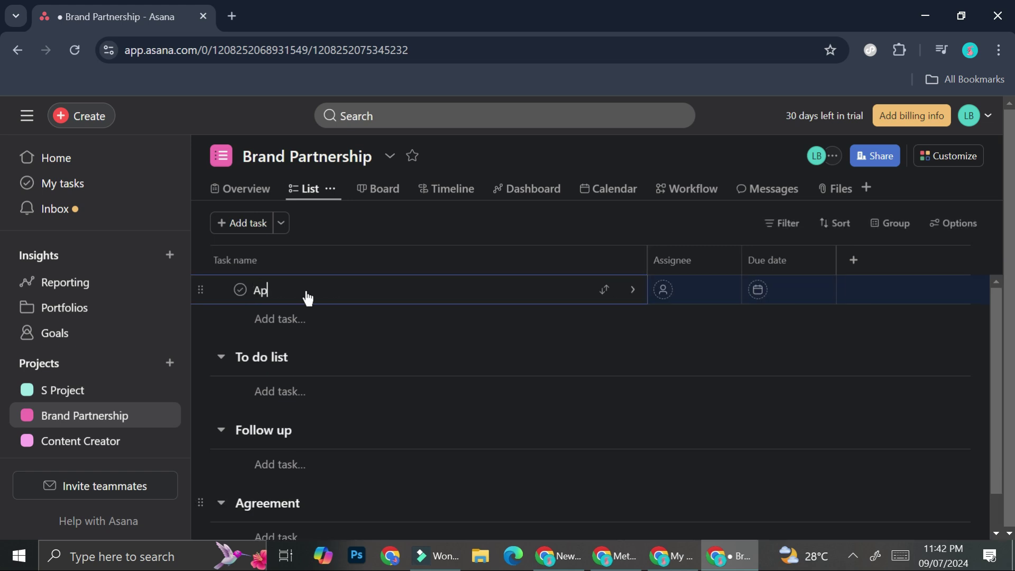
{"action": "type", "text": "proach"}
{"action": "key", "text": "BackSpace"}
{"action": "key", "text": "BackSpace"}
{"action": "key", "text": "BackSpace"}
{"action": "key", "text": "BackSpace"}
{"action": "key", "text": "BackSpace"}
{"action": "key", "text": "BackSpace"}
{"action": "key", "text": "BackSpace"}
{"action": "key", "text": "BackSpace"}
{"action": "type", "text": "Brand A"}
{"action": "left_click", "coordinate": [307, 320]}
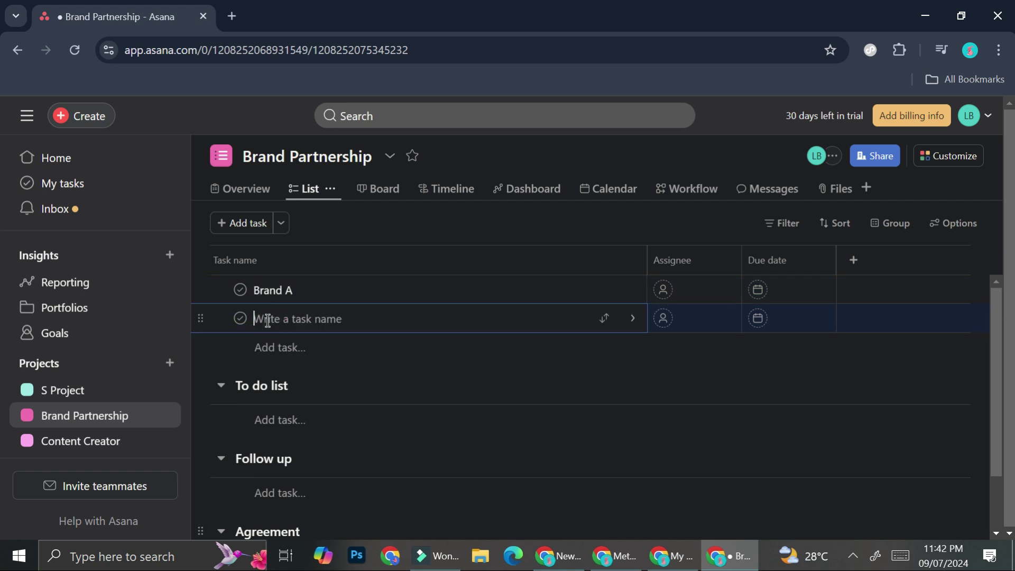
{"action": "type", "text": "Brand B"}
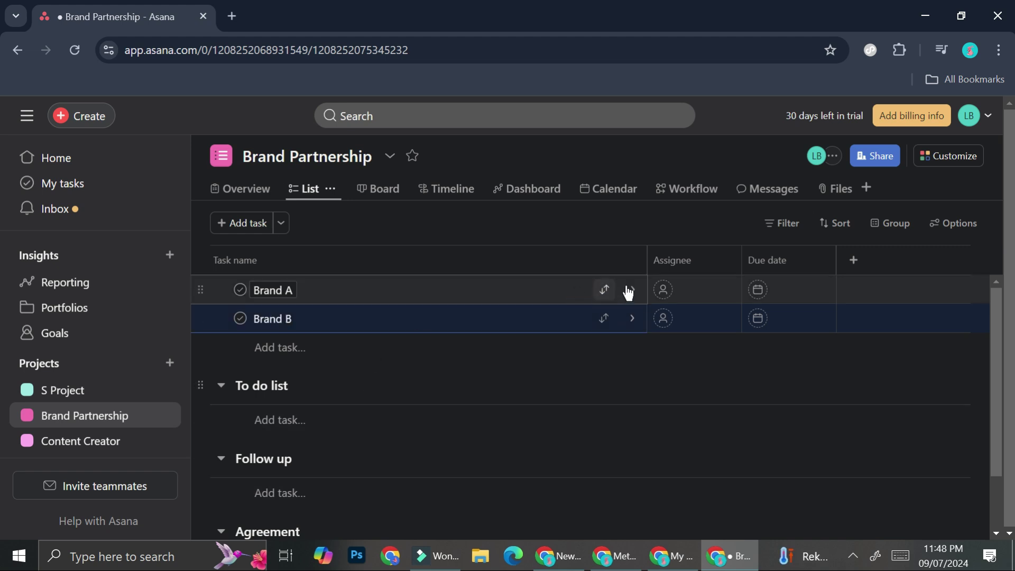
- On Brand A, write the two-line comment 'Make up brand / need meeting ASAP'
{"action": "left_click", "coordinate": [626, 288]}
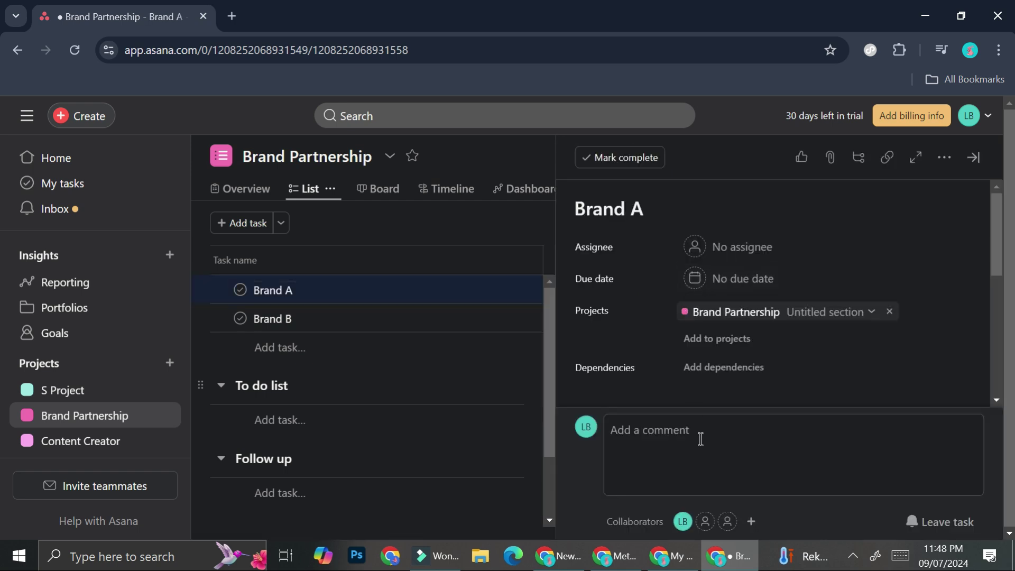
{"action": "left_click", "coordinate": [703, 471]}
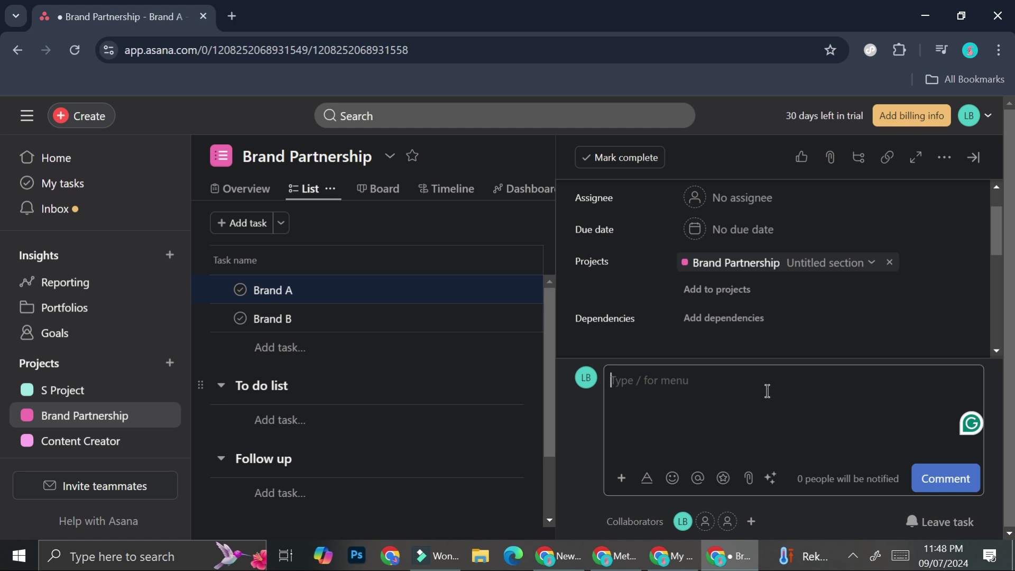
{"action": "type", "text": "Ma"}
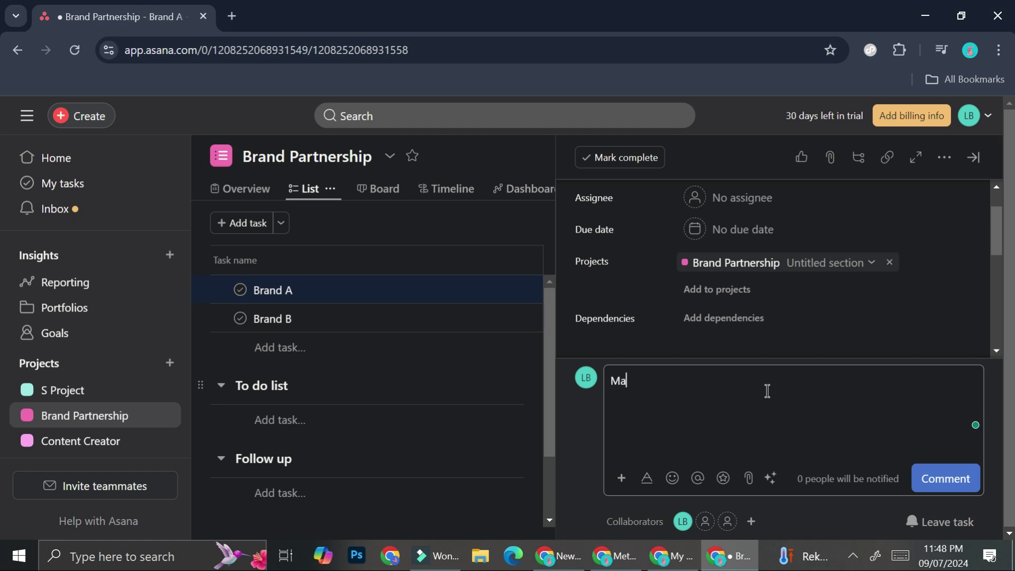
{"action": "type", "text": "ke up bran"}
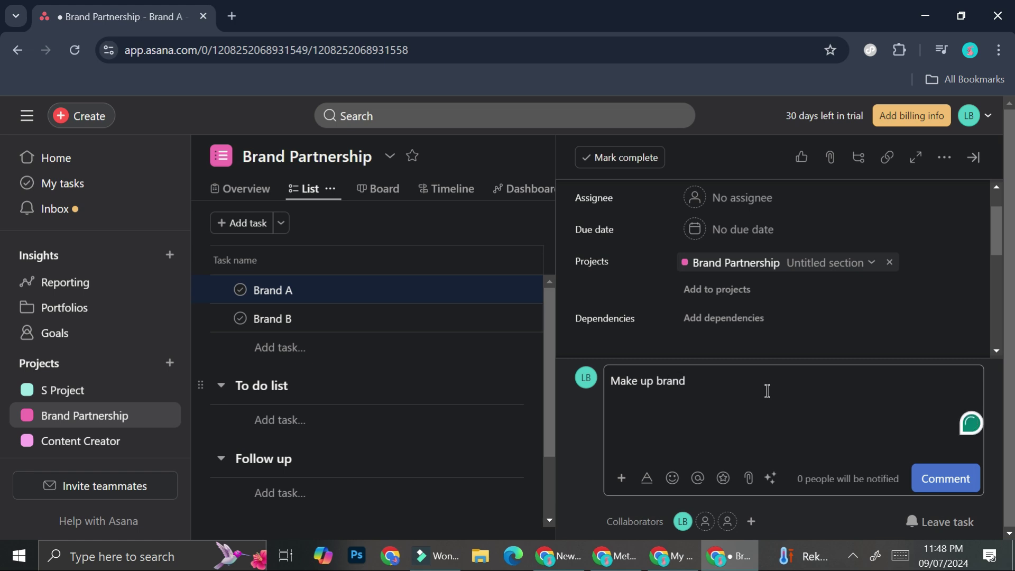
{"action": "type", "text": "d"}
{"action": "key", "text": "Return"}
{"action": "type", "text": "need meeting ASA"}
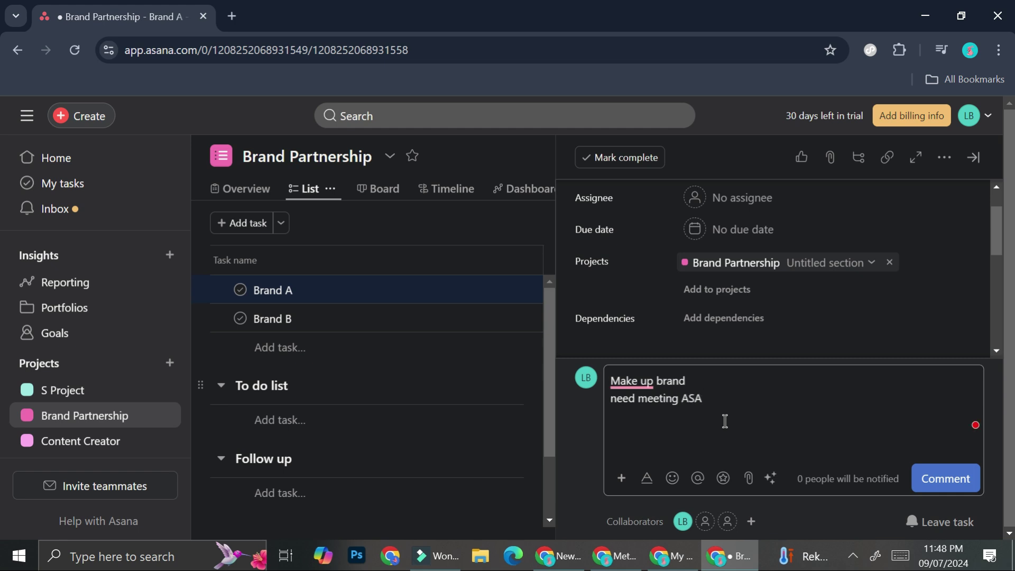
{"action": "type", "text": "P"}
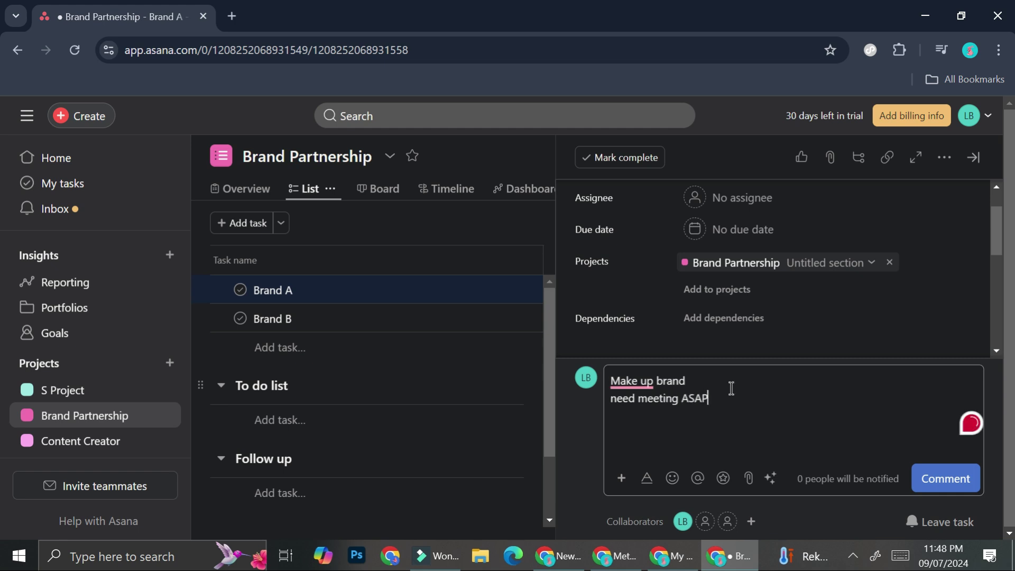
- Set Brand A's due date to 11 September 2024 and post the comment
{"action": "left_click", "coordinate": [722, 222]}
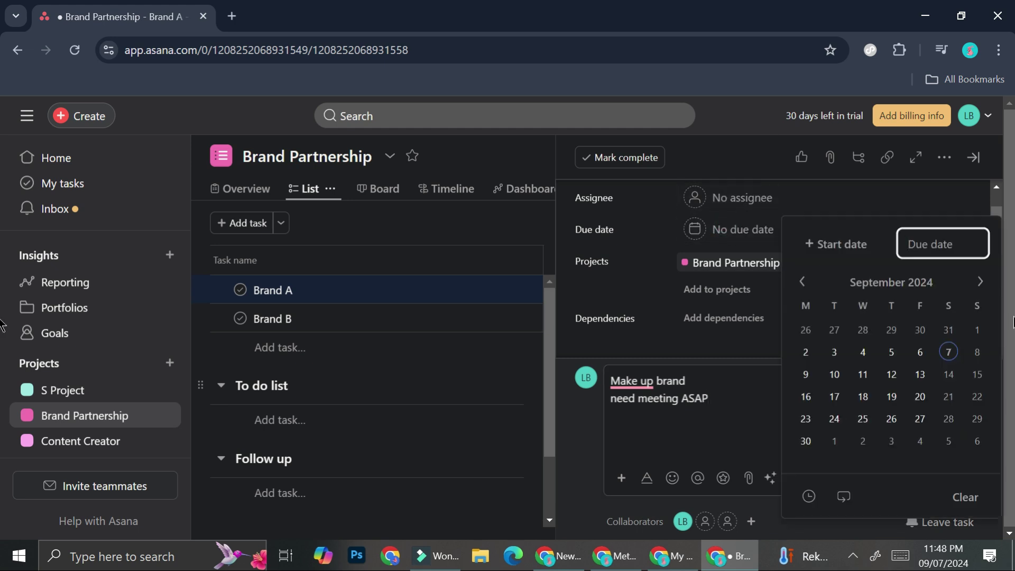
{"action": "left_click", "coordinate": [864, 376]}
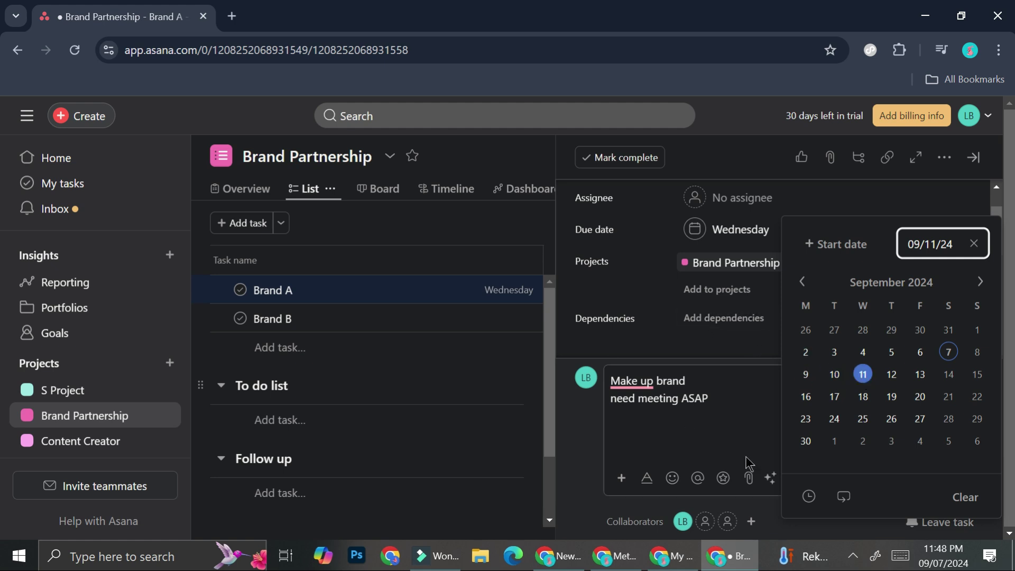
{"action": "left_click", "coordinate": [732, 436]}
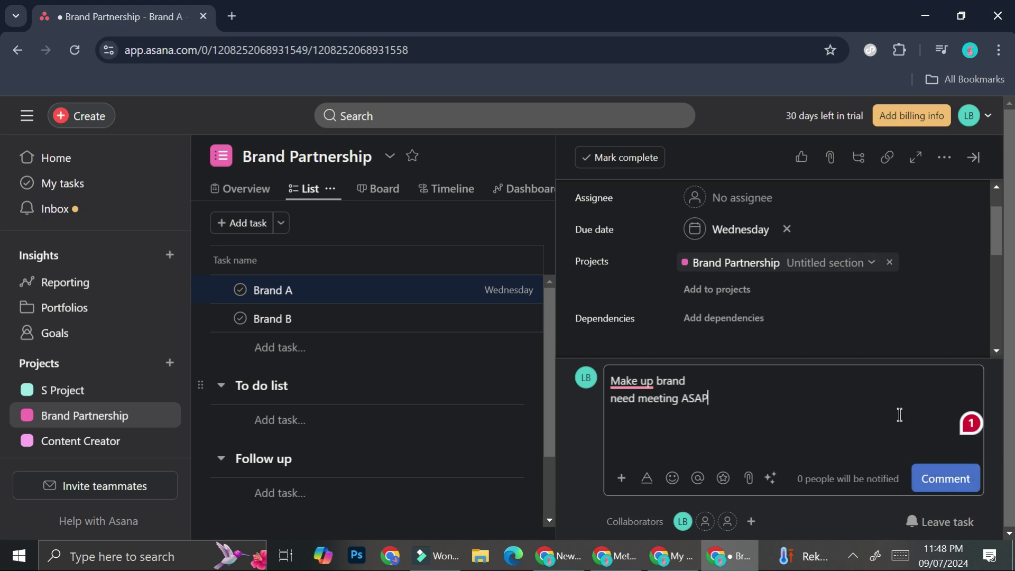
{"action": "left_click", "coordinate": [946, 478]}
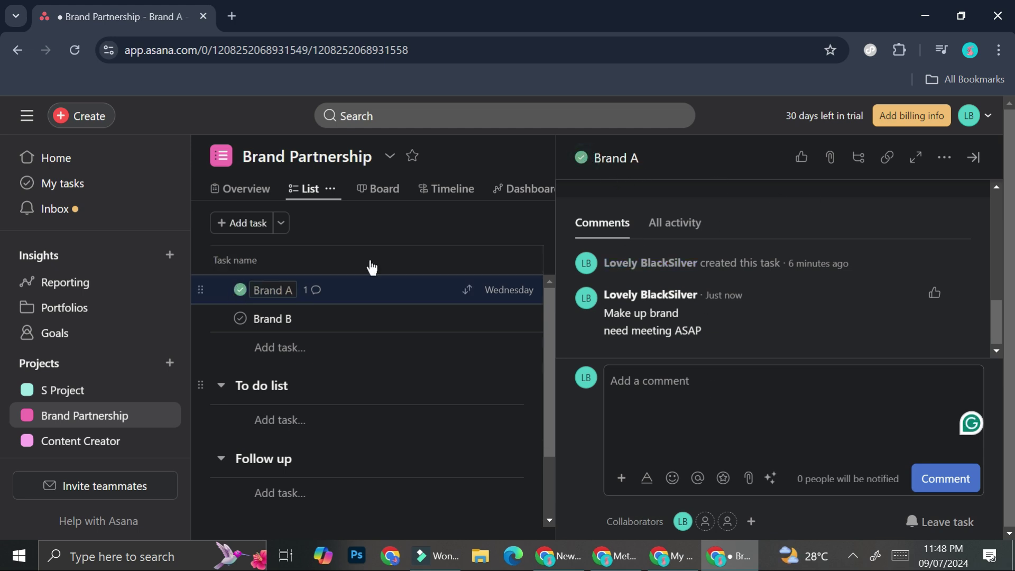
- Add a To do list task 'Meeting with Brand A' due 11 September 2024
{"action": "left_click", "coordinate": [583, 159]}
{"action": "left_click", "coordinate": [586, 158]}
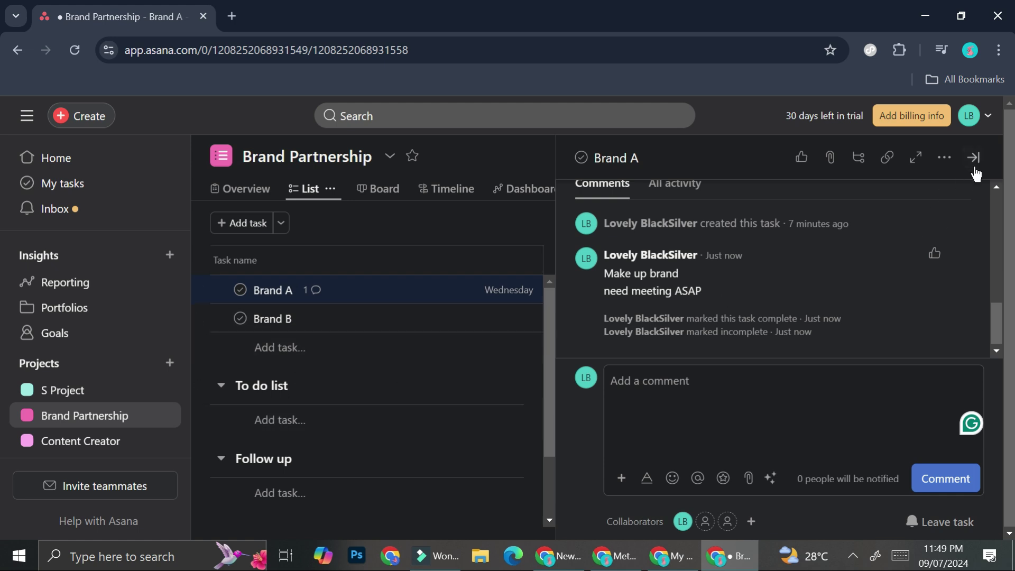
{"action": "left_click", "coordinate": [267, 422]}
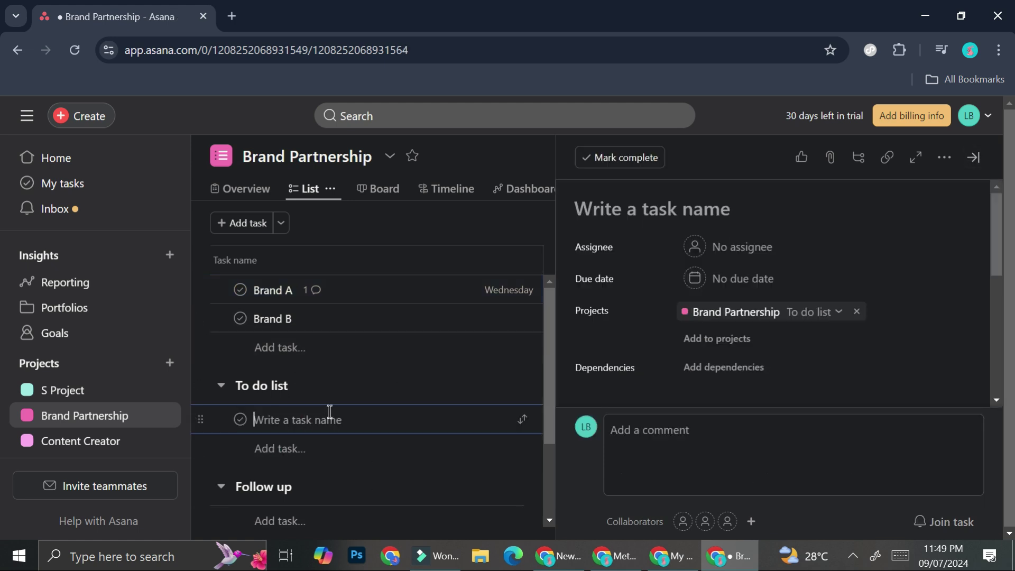
{"action": "type", "text": "Mee"}
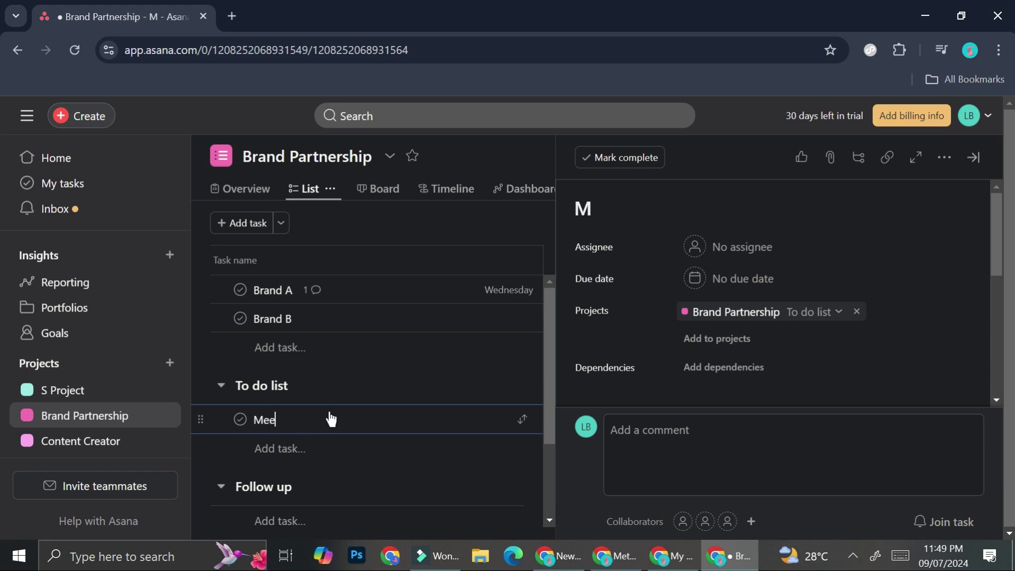
{"action": "type", "text": "ting wi"}
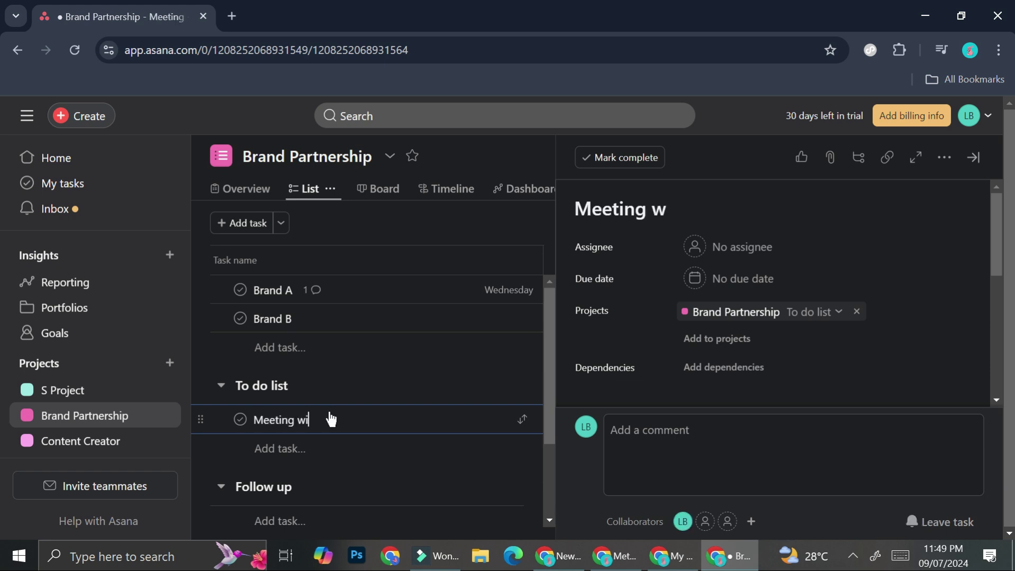
{"action": "type", "text": "th Bran"}
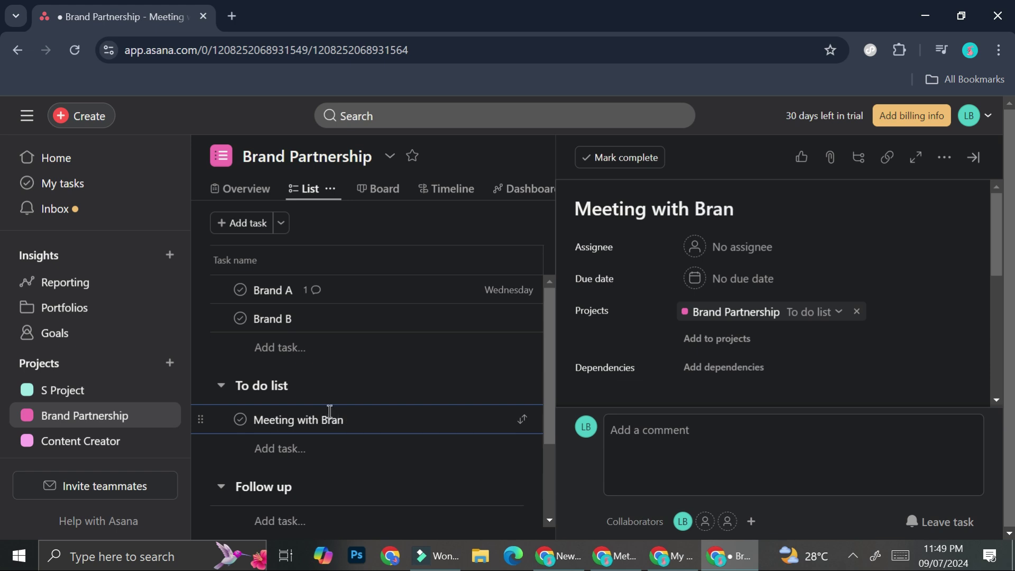
{"action": "type", "text": "d A"}
{"action": "left_click", "coordinate": [732, 279]}
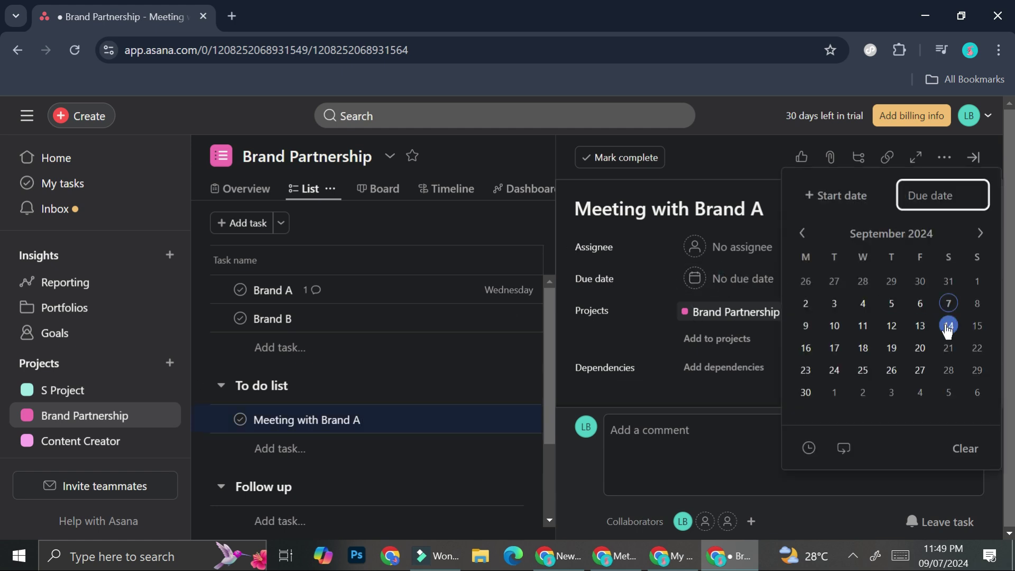
{"action": "left_click", "coordinate": [862, 325]}
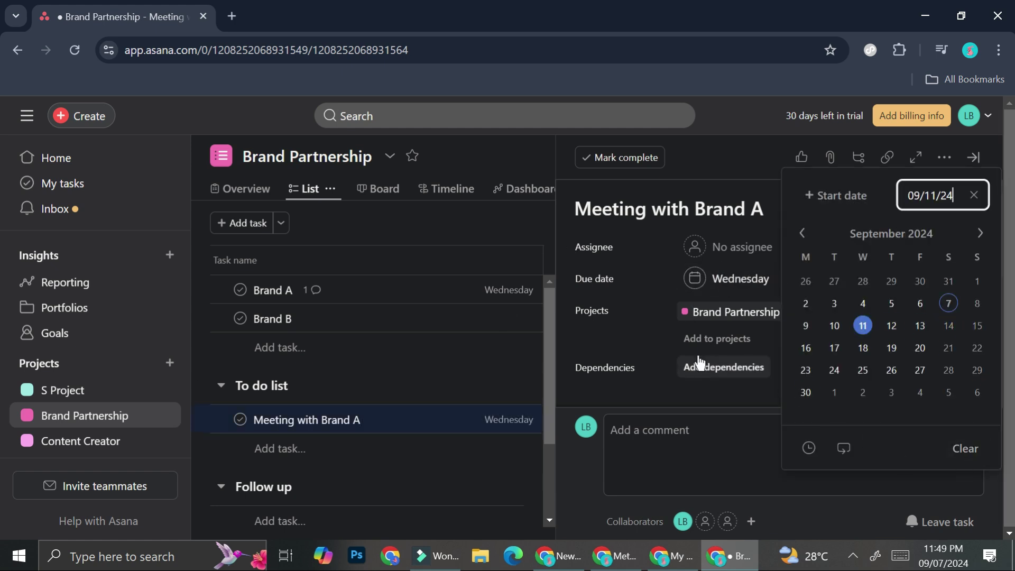
{"action": "left_click", "coordinate": [642, 340]}
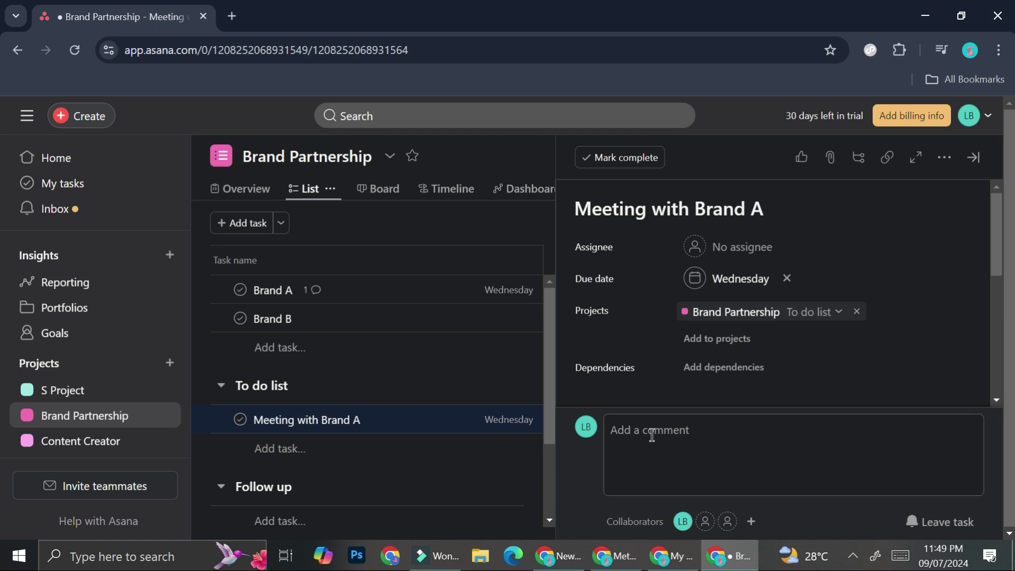
{"action": "left_click", "coordinate": [449, 368]}
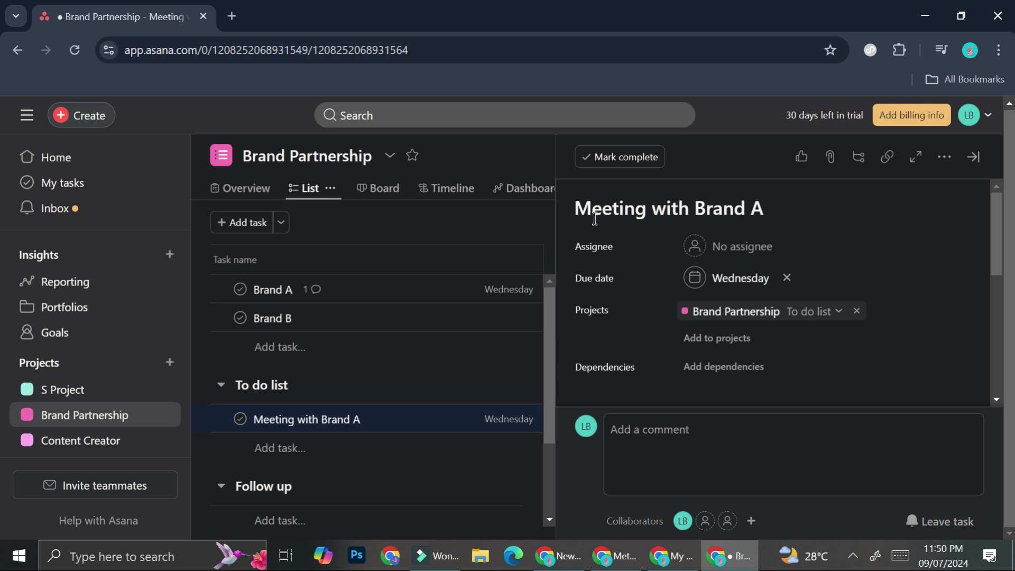
- Mark Meeting with Brand A complete, then reopen its details pane
{"action": "left_click", "coordinate": [472, 373]}
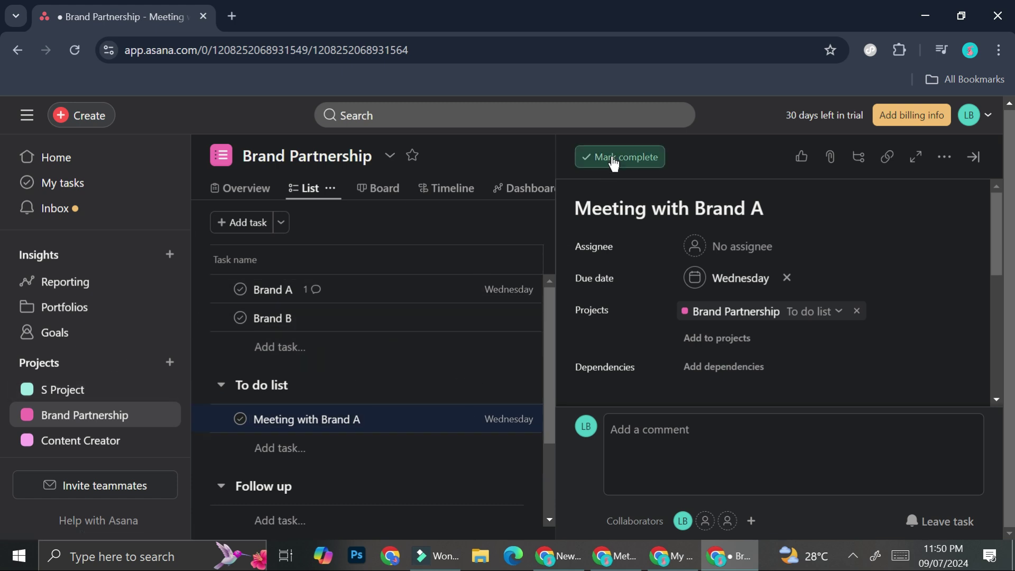
{"action": "left_click", "coordinate": [630, 158]}
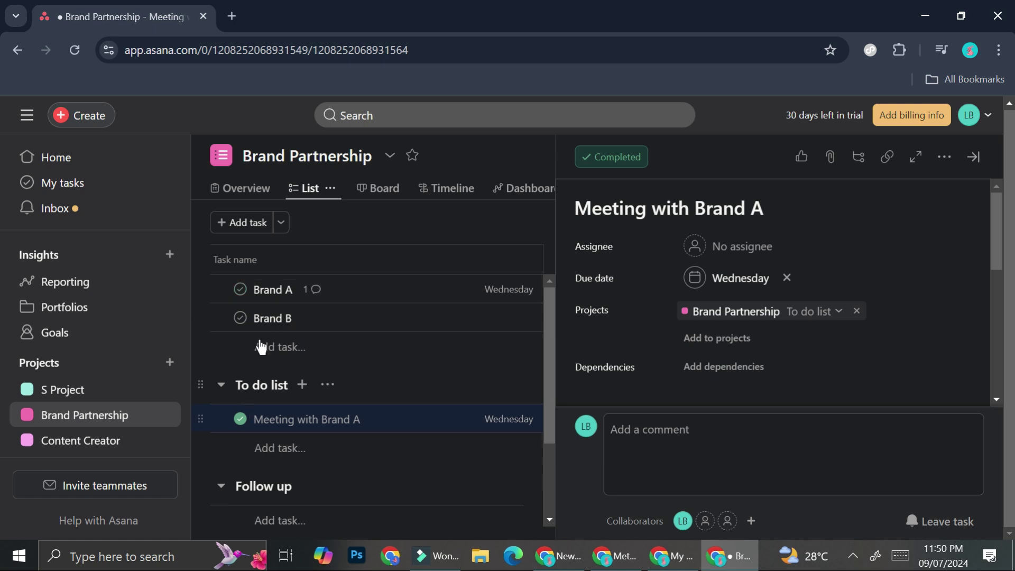
{"action": "left_click", "coordinate": [241, 318]}
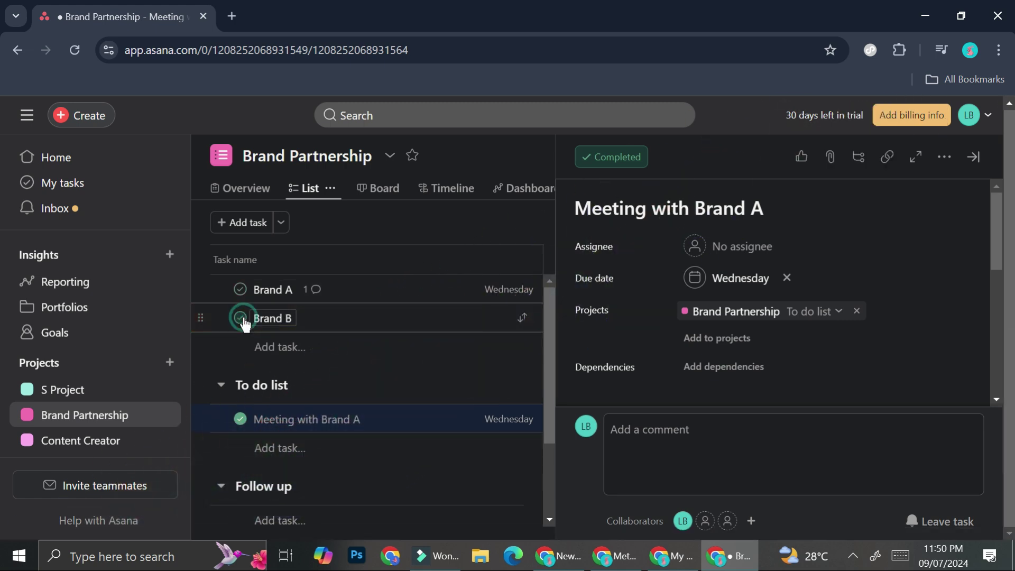
{"action": "scroll", "coordinate": [425, 361], "scroll_direction": "down", "scroll_amount": 2}
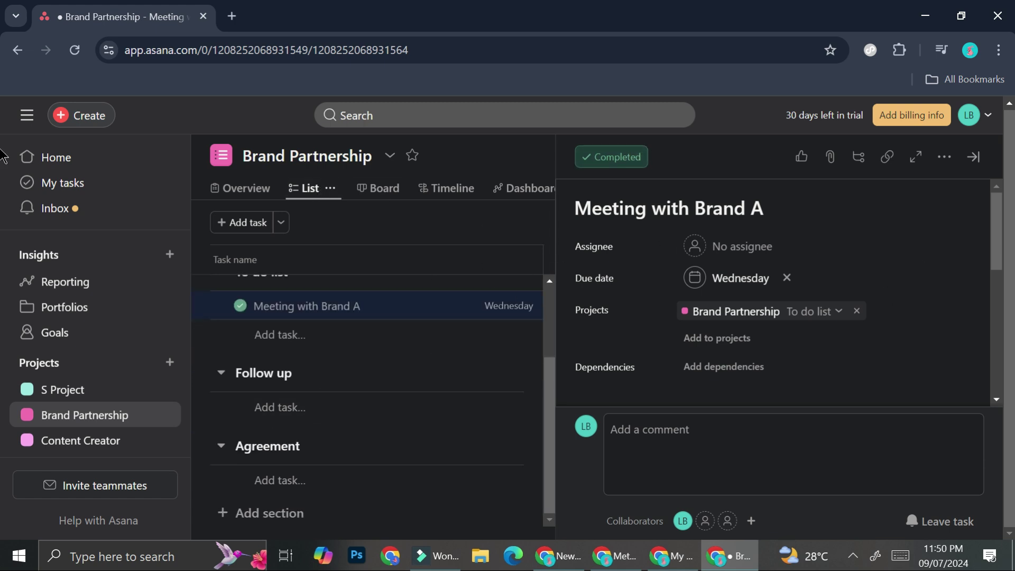
{"action": "left_click", "coordinate": [979, 163]}
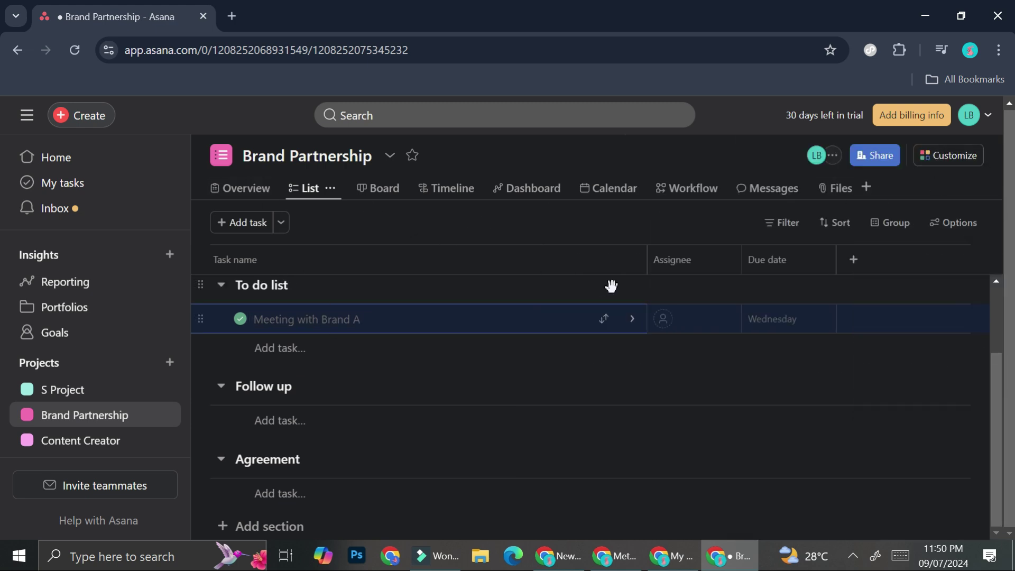
{"action": "left_click", "coordinate": [632, 319]}
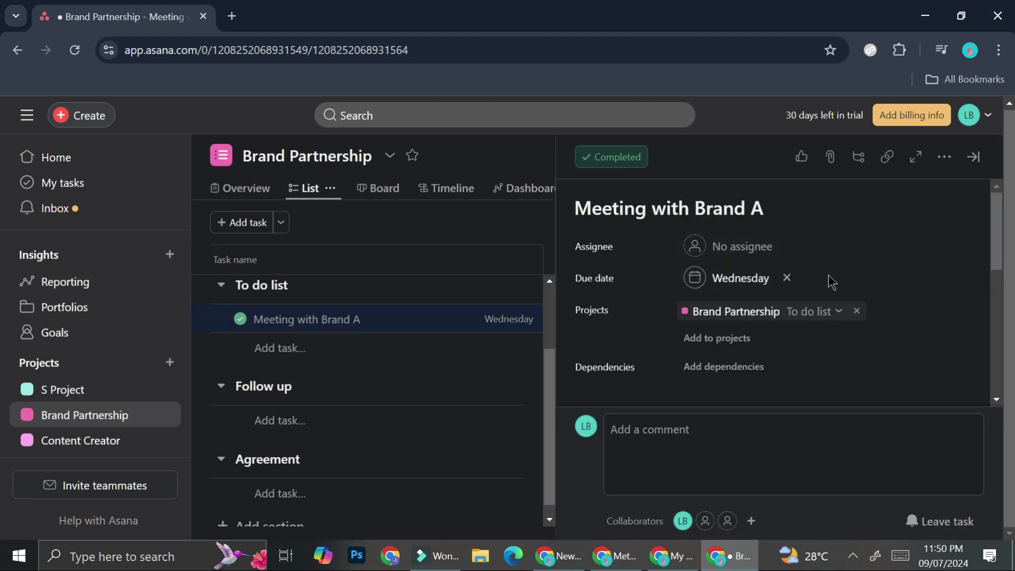
- Open the file attachment options on the Meeting with Brand A task, then dismiss them
{"action": "left_click", "coordinate": [830, 158]}
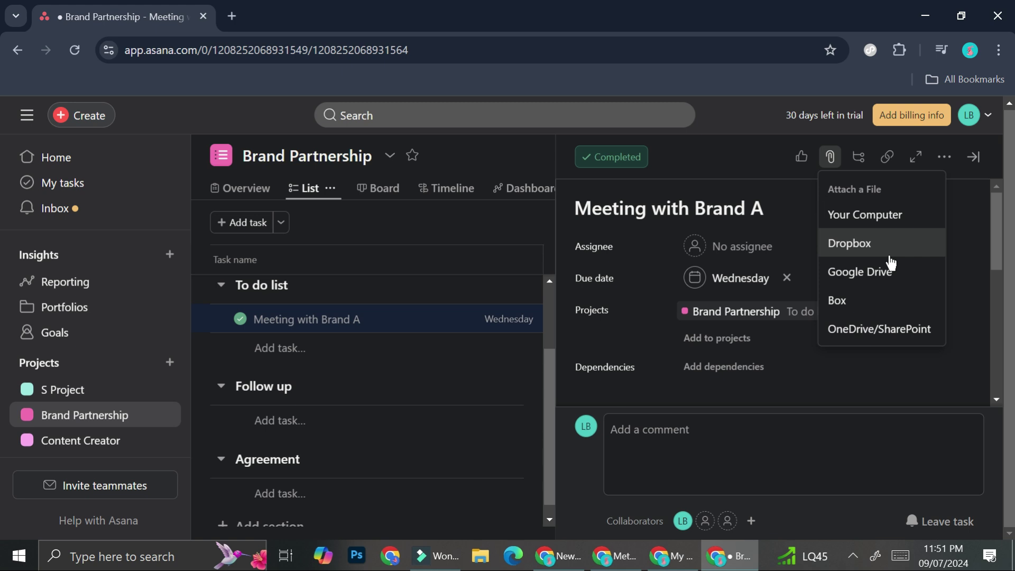
{"action": "left_click", "coordinate": [963, 188]}
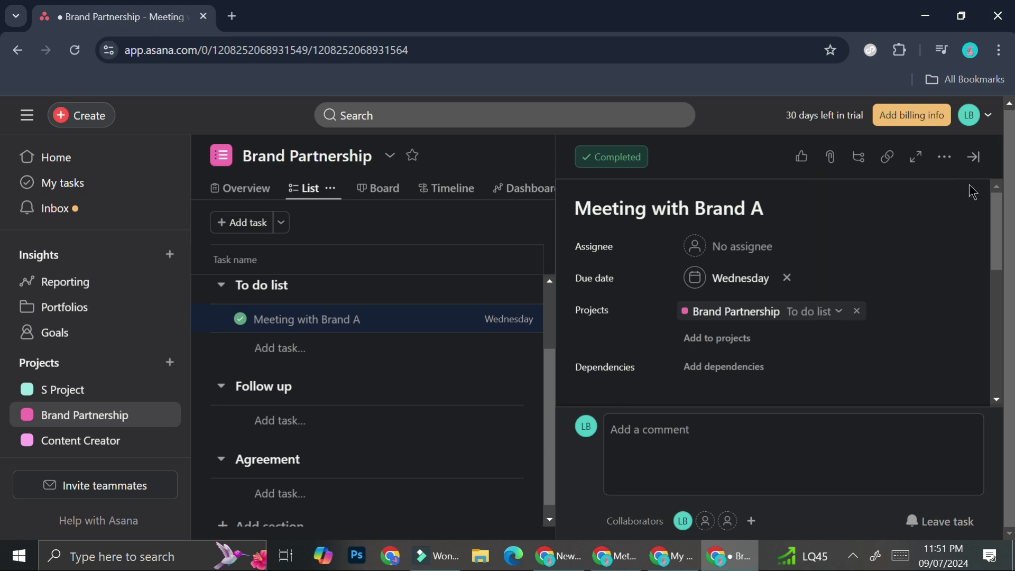
- Close the task pane and browse Brand Partnership's Overview, with its empty description and project roles
{"action": "left_click", "coordinate": [975, 158]}
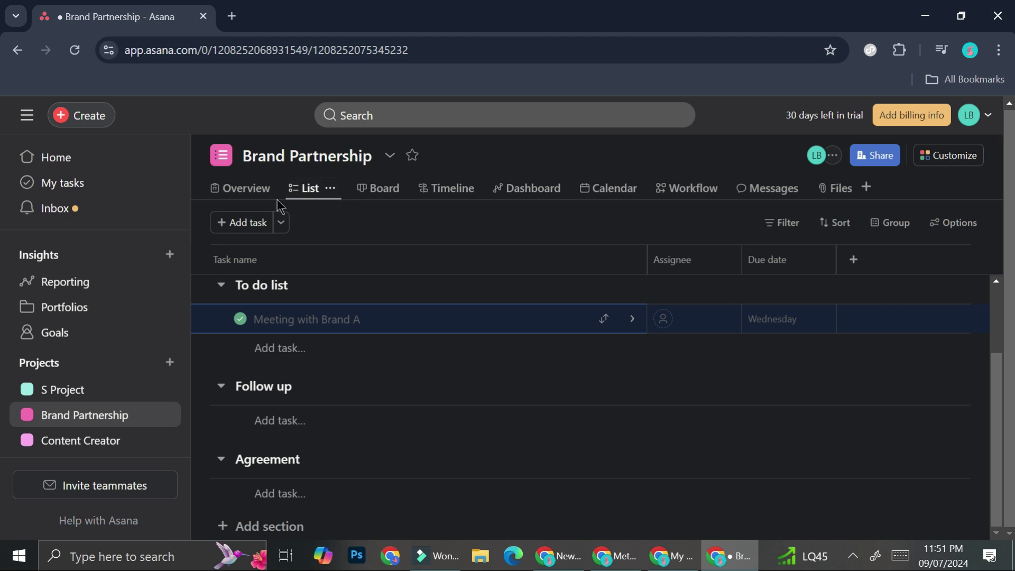
{"action": "left_click", "coordinate": [227, 191]}
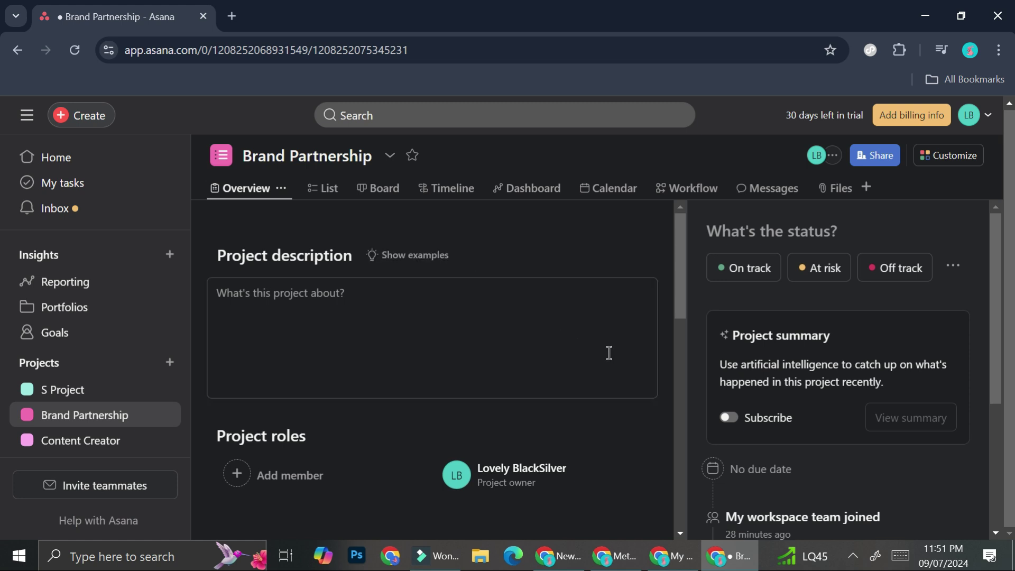
{"action": "scroll", "coordinate": [607, 352], "scroll_direction": "down", "scroll_amount": 5}
{"action": "scroll", "coordinate": [608, 353], "scroll_direction": "down", "scroll_amount": 8}
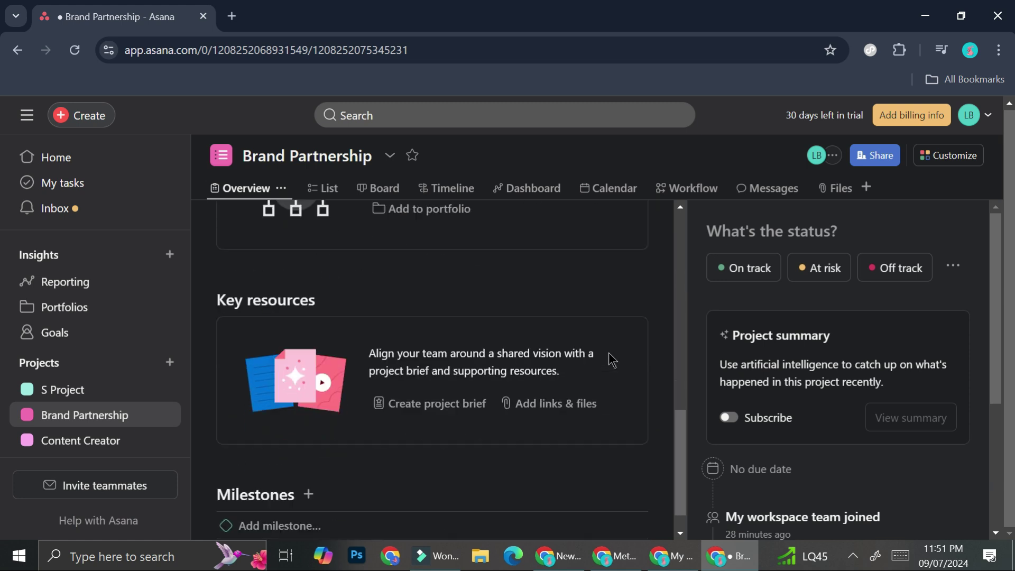
{"action": "scroll", "coordinate": [607, 353], "scroll_direction": "up", "scroll_amount": 10}
{"action": "scroll", "coordinate": [607, 353], "scroll_direction": "up", "scroll_amount": 4}
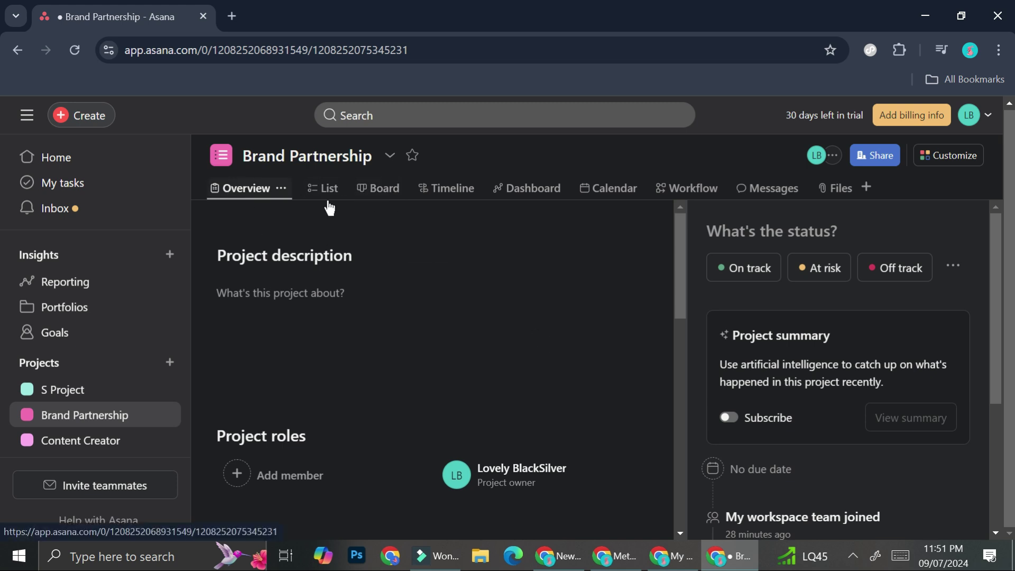
- Switch Brand Partnership to Board view and drag the Brand A card across the section columns
{"action": "left_click", "coordinate": [385, 201]}
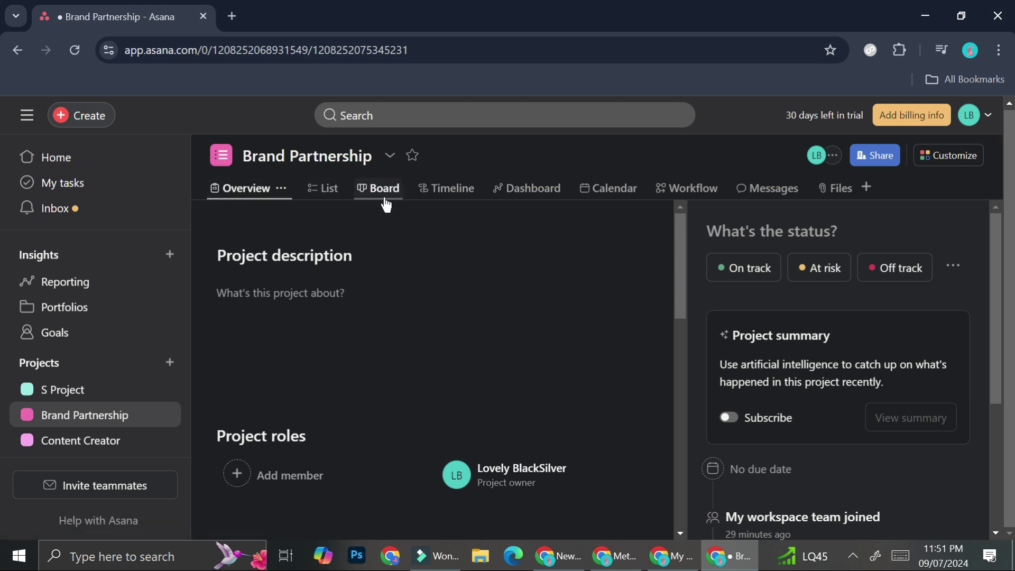
{"action": "left_click", "coordinate": [380, 194]}
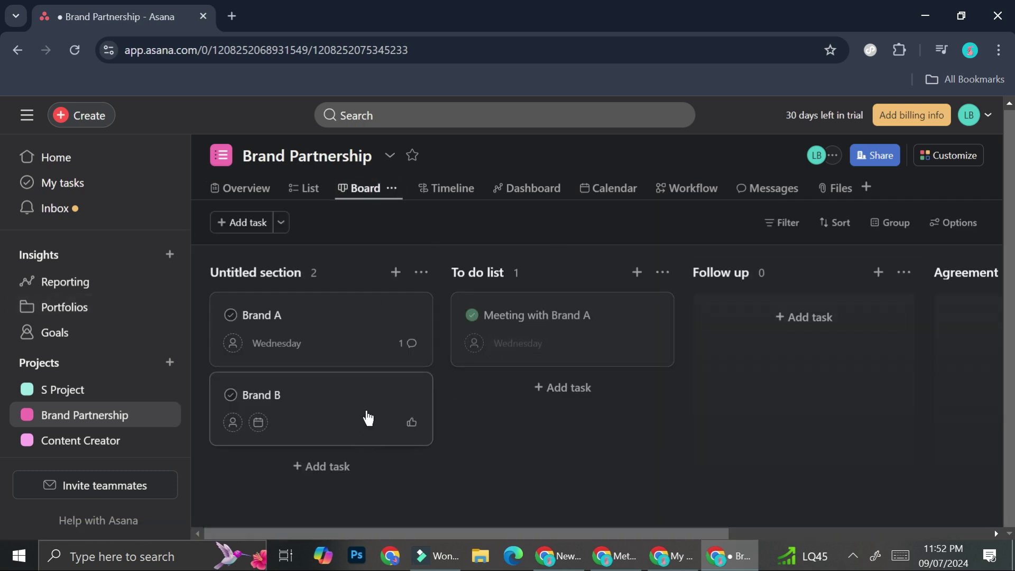
{"action": "left_click_drag", "start_coordinate": [369, 352], "coordinate": [344, 328]}
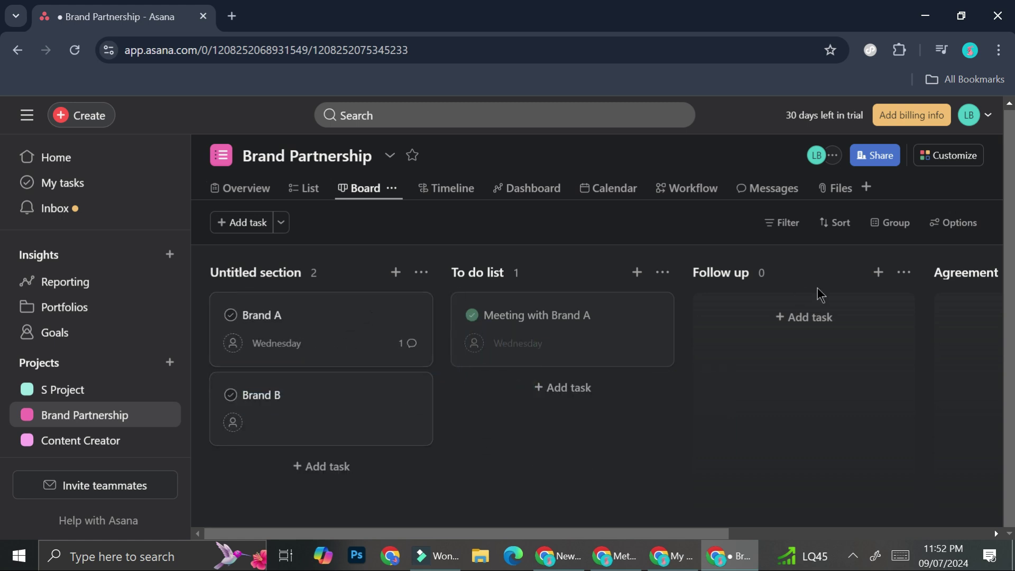
{"action": "left_click_drag", "start_coordinate": [391, 531], "coordinate": [651, 516]}
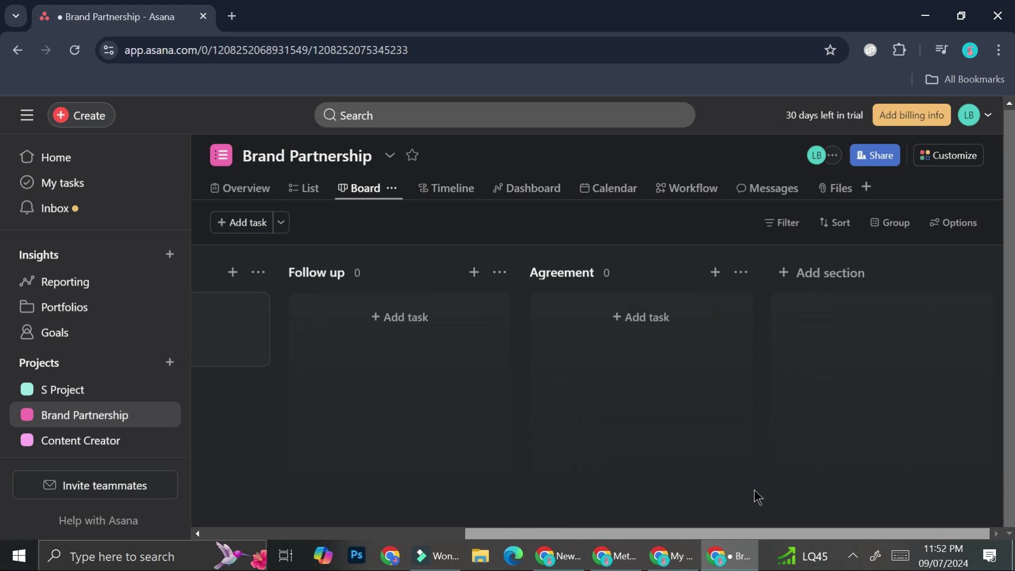
{"action": "left_click_drag", "start_coordinate": [740, 499], "coordinate": [384, 505]}
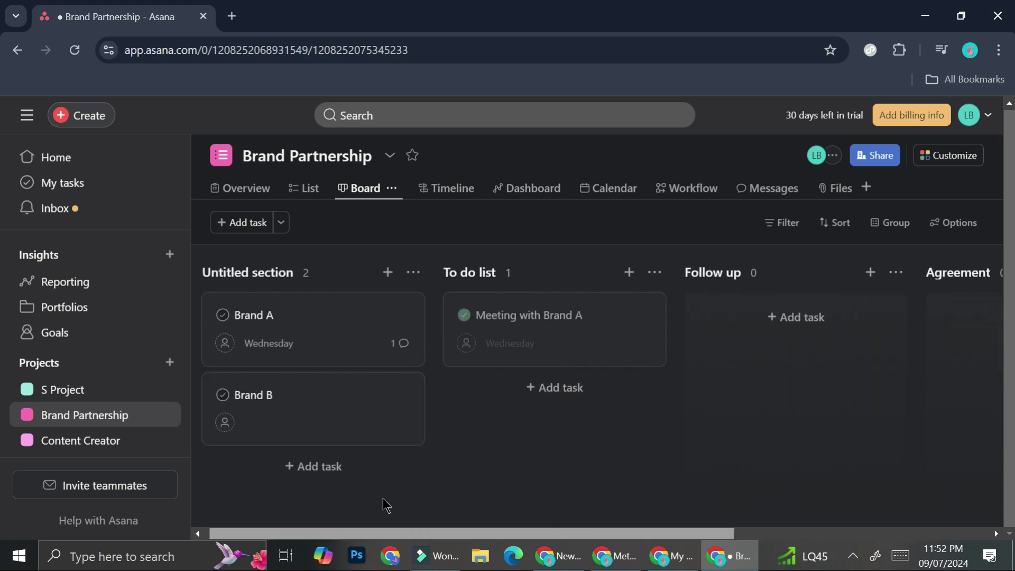
{"action": "left_click", "coordinate": [580, 198]}
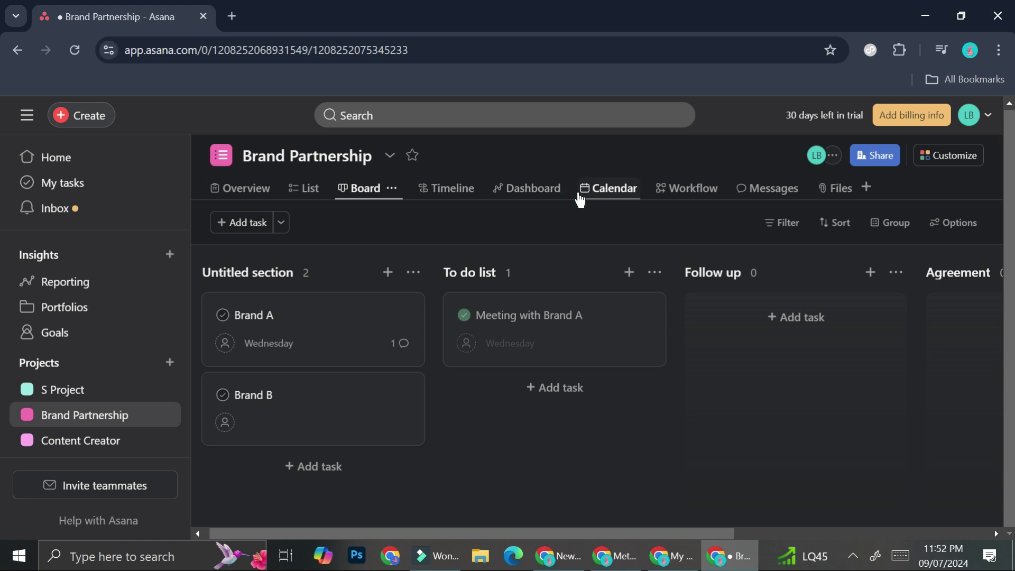
{"action": "left_click", "coordinate": [608, 202]}
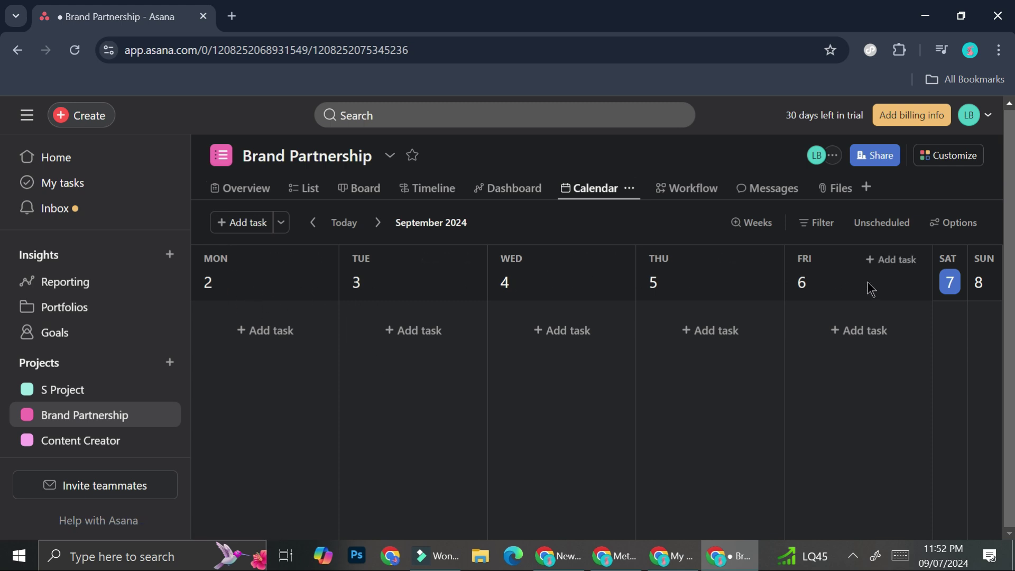
{"action": "left_click", "coordinate": [78, 453]}
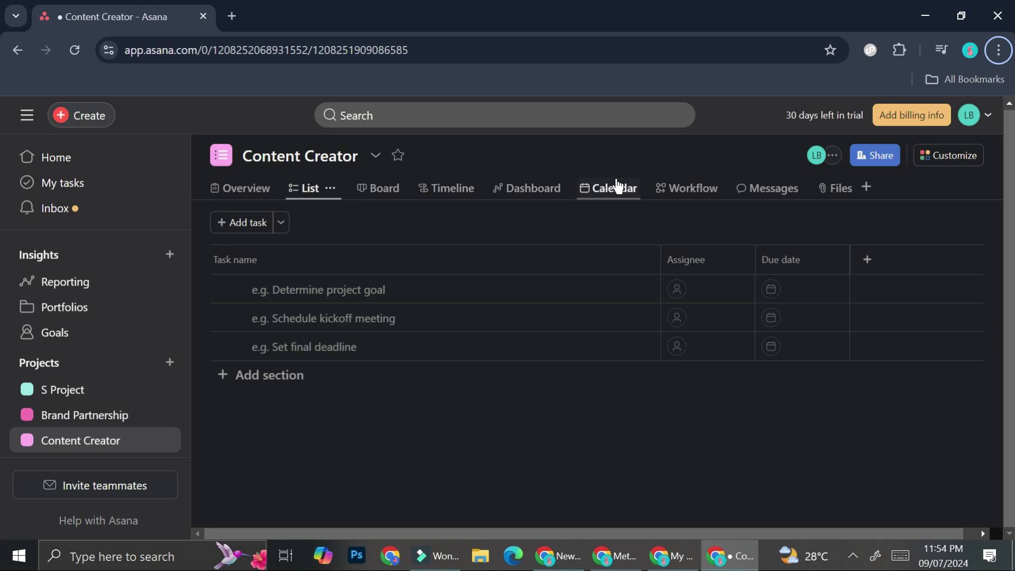
- Show Content Creator as a calendar, check the add-item options, and advance three weeks
{"action": "left_click", "coordinate": [615, 188]}
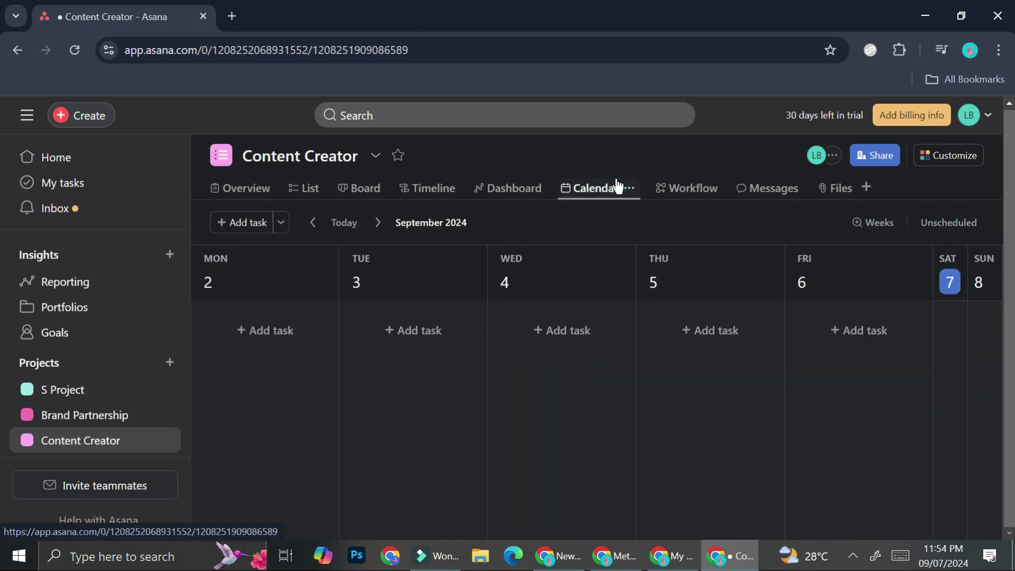
{"action": "left_click", "coordinate": [358, 226]}
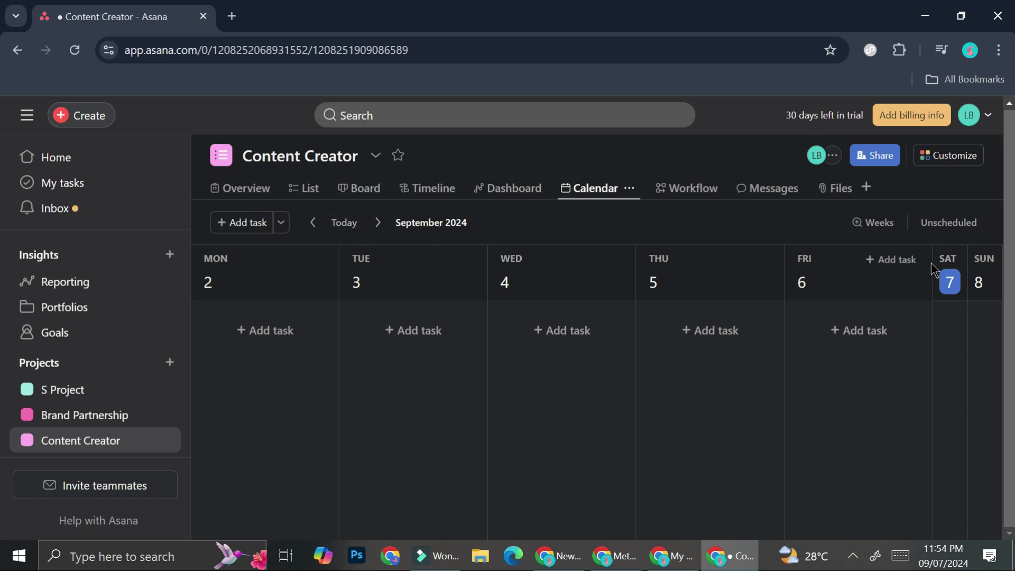
{"action": "left_click", "coordinate": [347, 222]}
{"action": "left_click", "coordinate": [288, 231]}
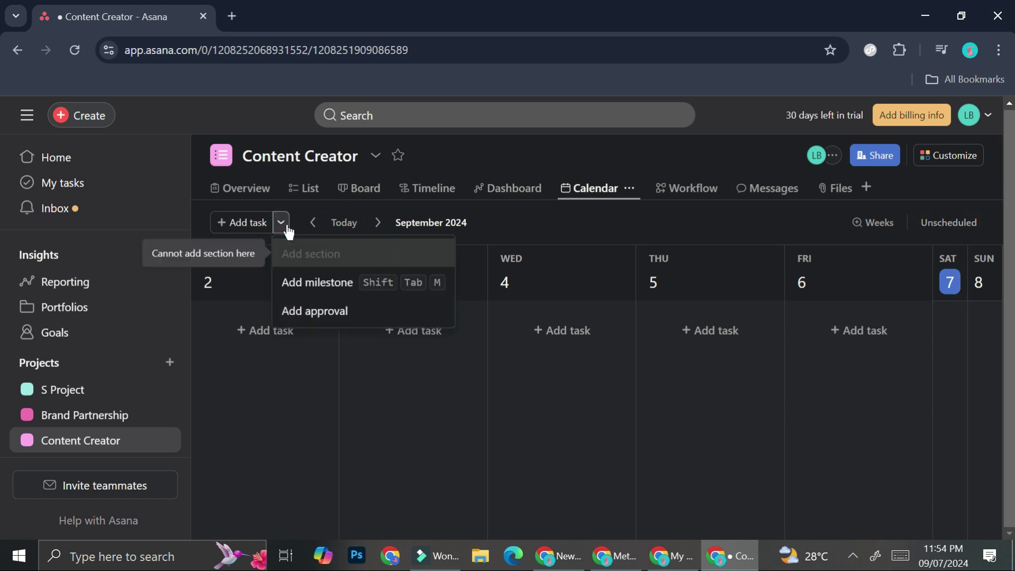
{"action": "left_click", "coordinate": [501, 222]}
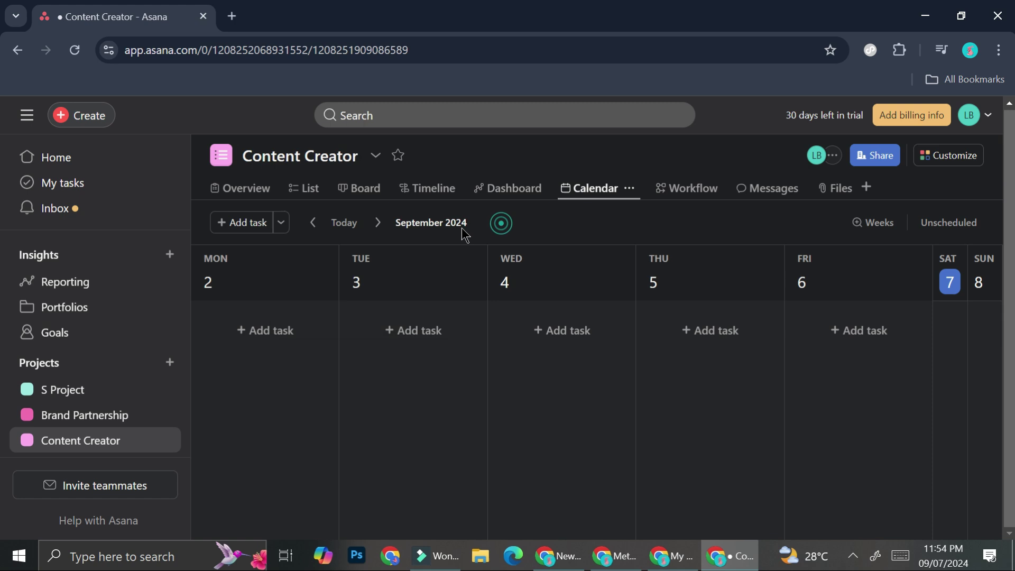
{"action": "left_click", "coordinate": [376, 223]}
{"action": "left_click", "coordinate": [376, 223]}
{"action": "left_click", "coordinate": [377, 223]}
- Set the calendar range to Months and scroll to October 2024
{"action": "left_click", "coordinate": [880, 224]}
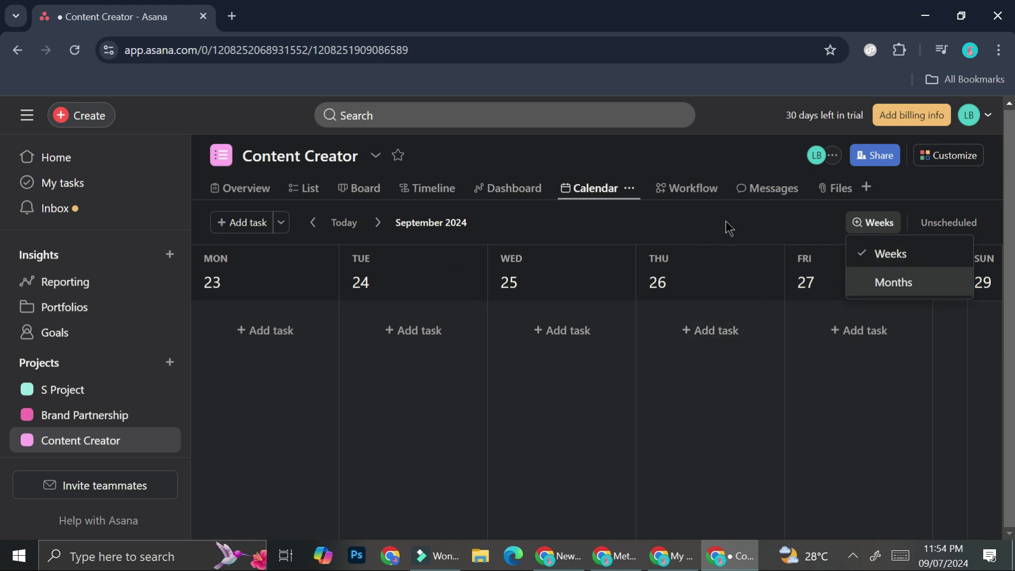
{"action": "left_click", "coordinate": [876, 284]}
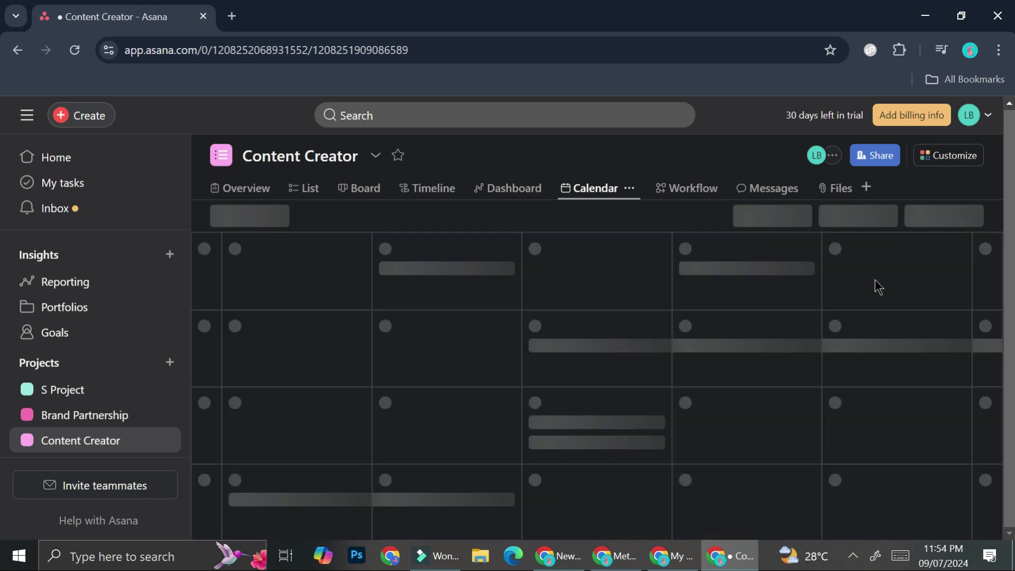
{"action": "scroll", "coordinate": [627, 321], "scroll_direction": "down", "scroll_amount": 5}
{"action": "scroll", "coordinate": [627, 321], "scroll_direction": "up", "scroll_amount": 4}
{"action": "scroll", "coordinate": [627, 321], "scroll_direction": "down", "scroll_amount": 5}
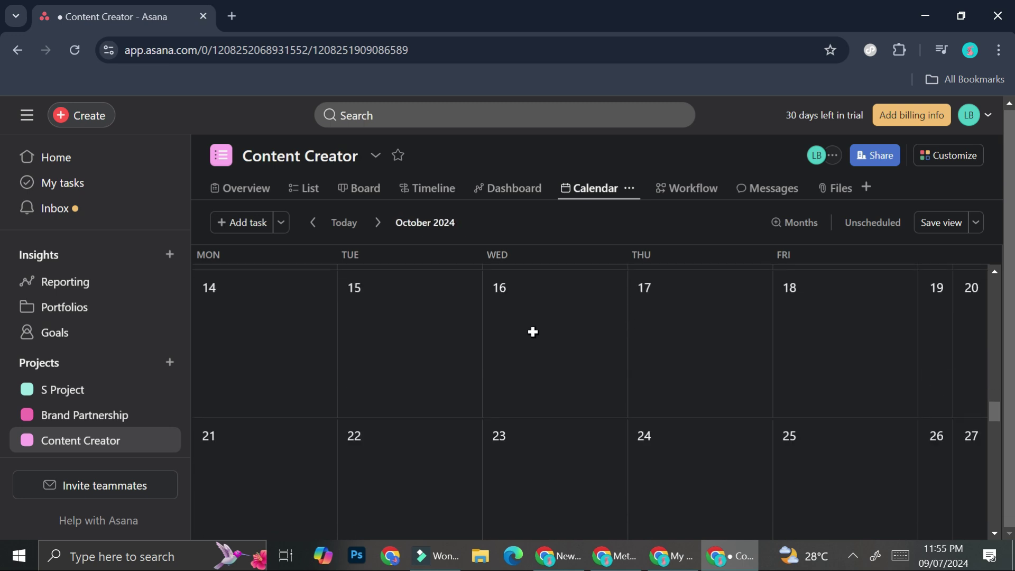
- Create a task named 'Influencer A B'day' on October 15
{"action": "left_click", "coordinate": [416, 310]}
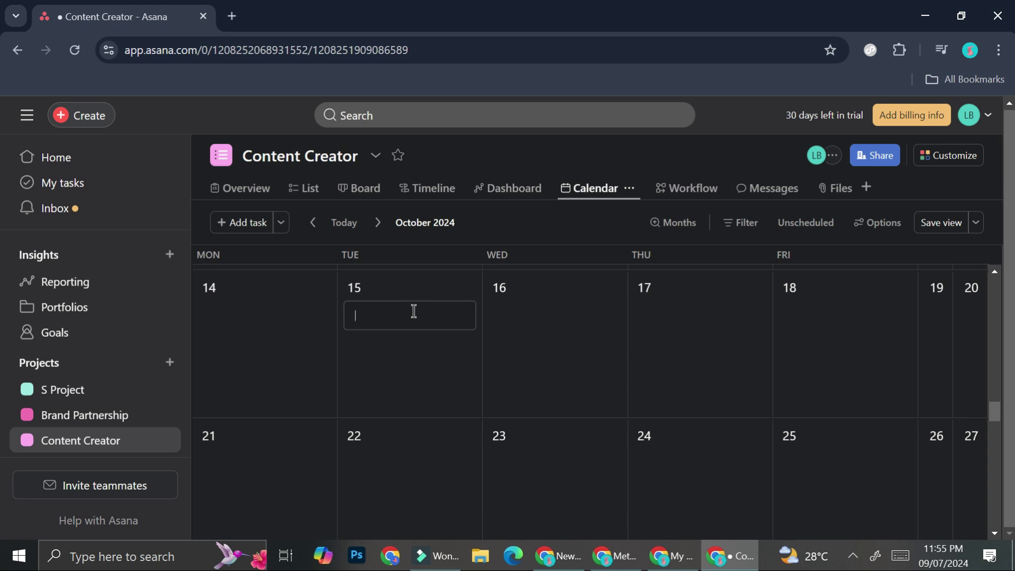
{"action": "type", "text": "Influencer A B'day"}
{"action": "key", "text": "Return"}
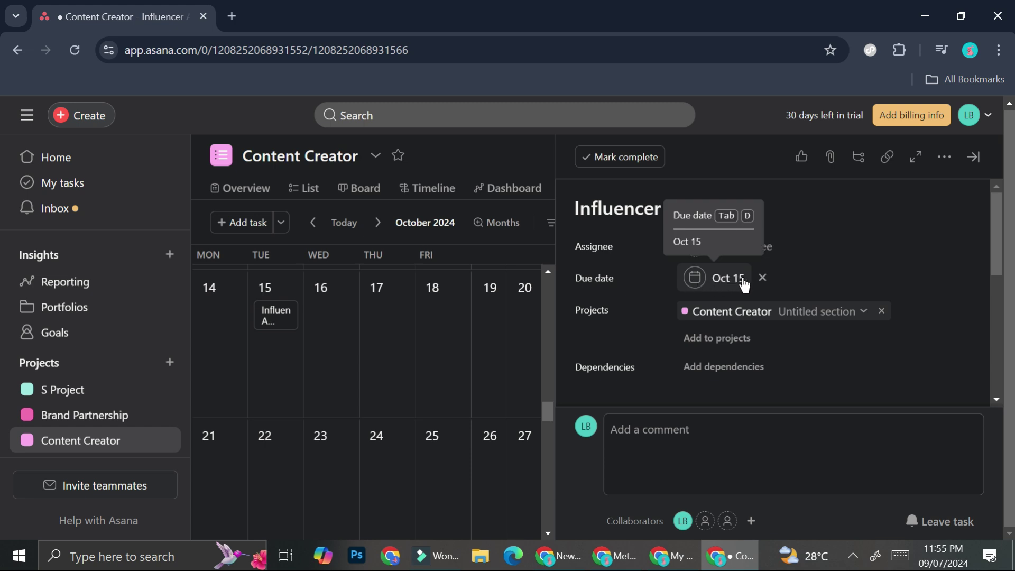
- Comment 'Buy bouquet of roses' on the task and return to the calendar
{"action": "left_click", "coordinate": [675, 450]}
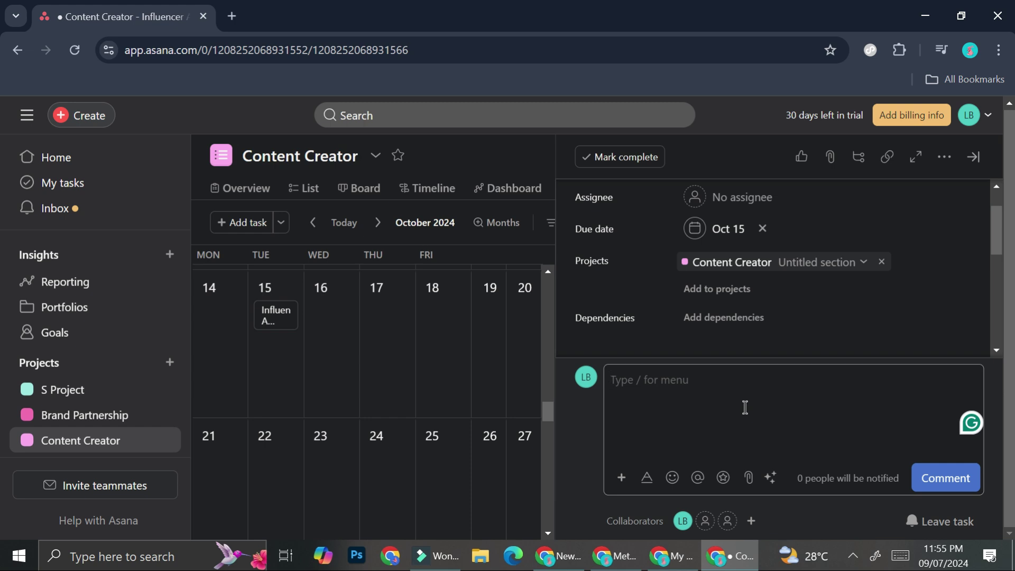
{"action": "type", "text": "Buy bouquet of r"}
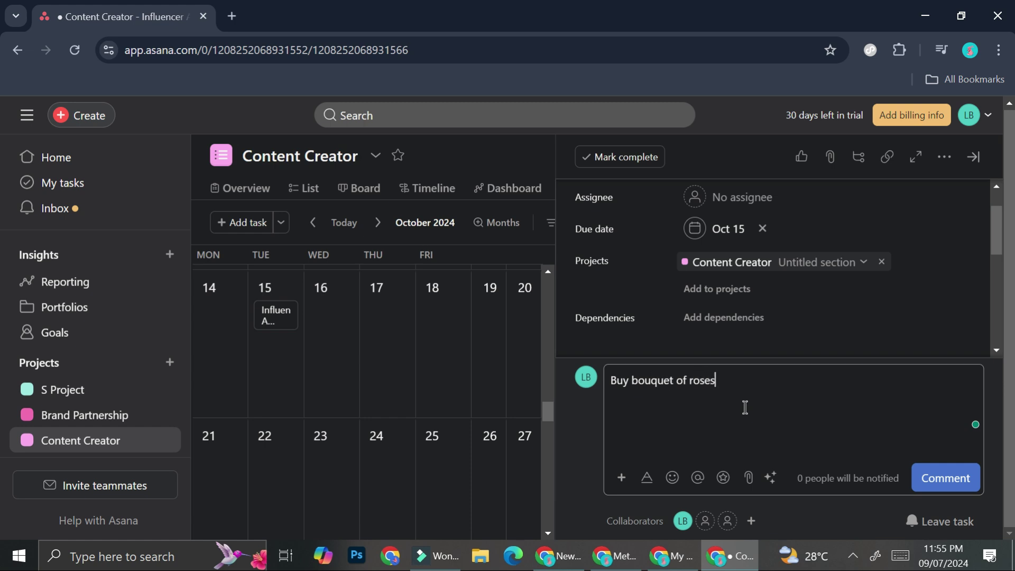
{"action": "type", "text": "oses"}
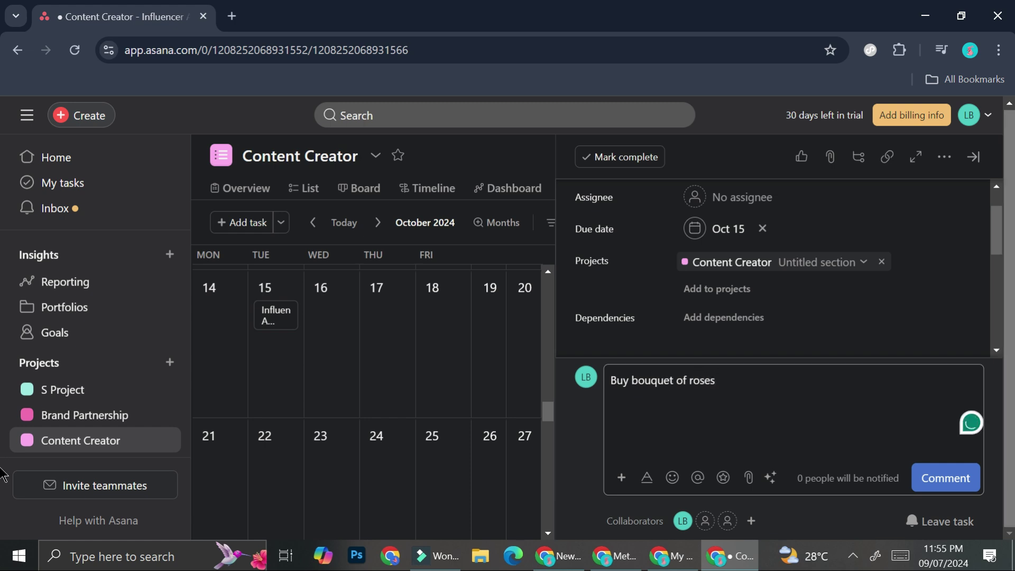
{"action": "left_click", "coordinate": [968, 479]}
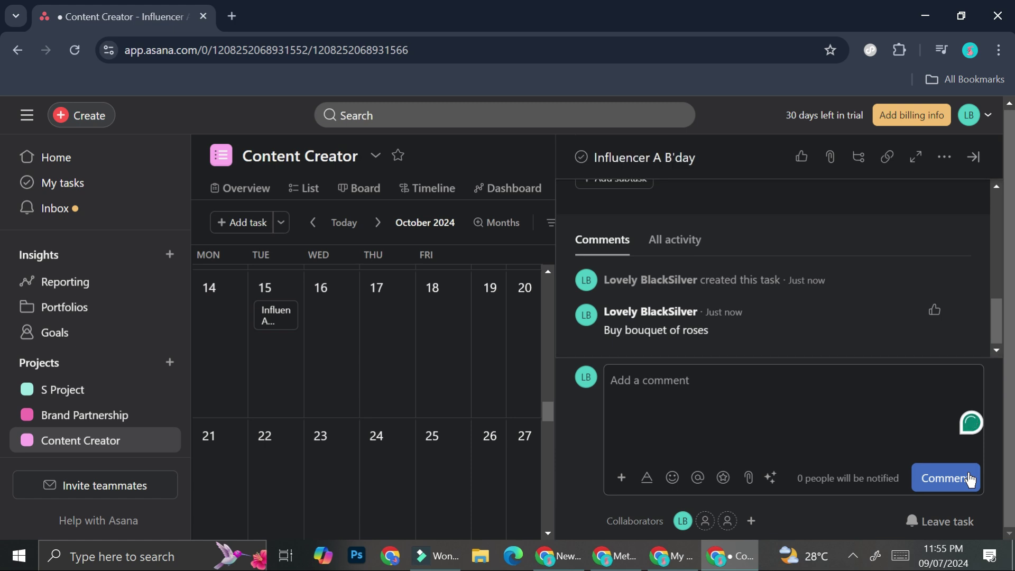
{"action": "left_click", "coordinate": [384, 323]}
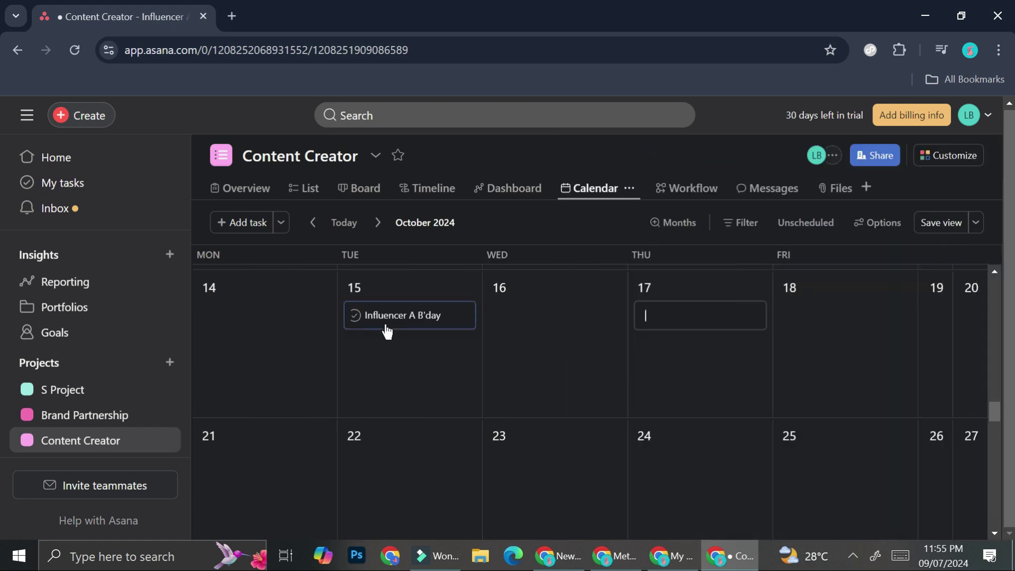
- Go to the Home page and scroll through its Projects and People widgets
{"action": "left_click", "coordinate": [72, 168]}
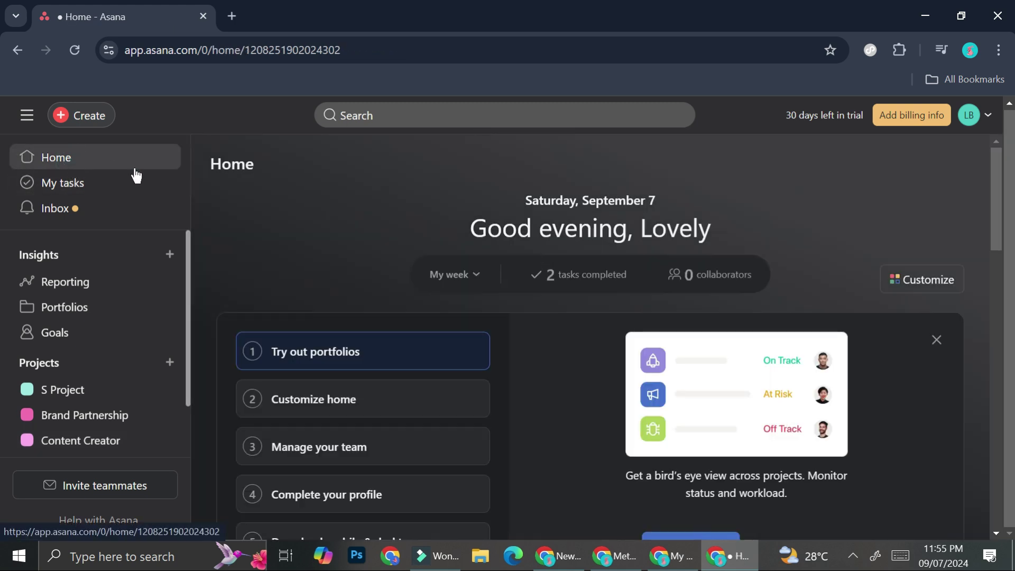
{"action": "scroll", "coordinate": [421, 360], "scroll_direction": "down", "scroll_amount": 10}
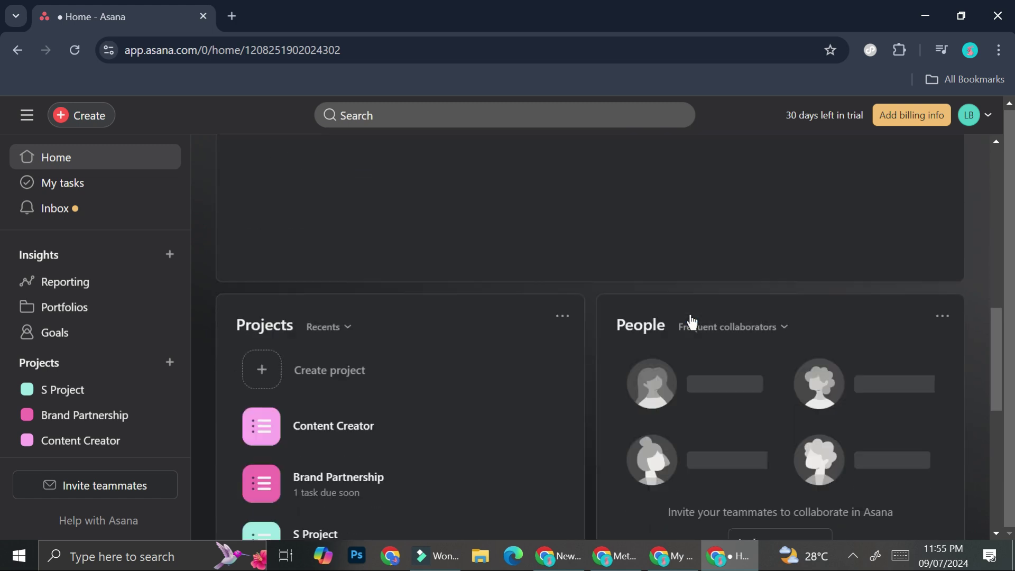
{"action": "scroll", "coordinate": [353, 303], "scroll_direction": "down", "scroll_amount": 5}
{"action": "scroll", "coordinate": [333, 290], "scroll_direction": "up", "scroll_amount": 2}
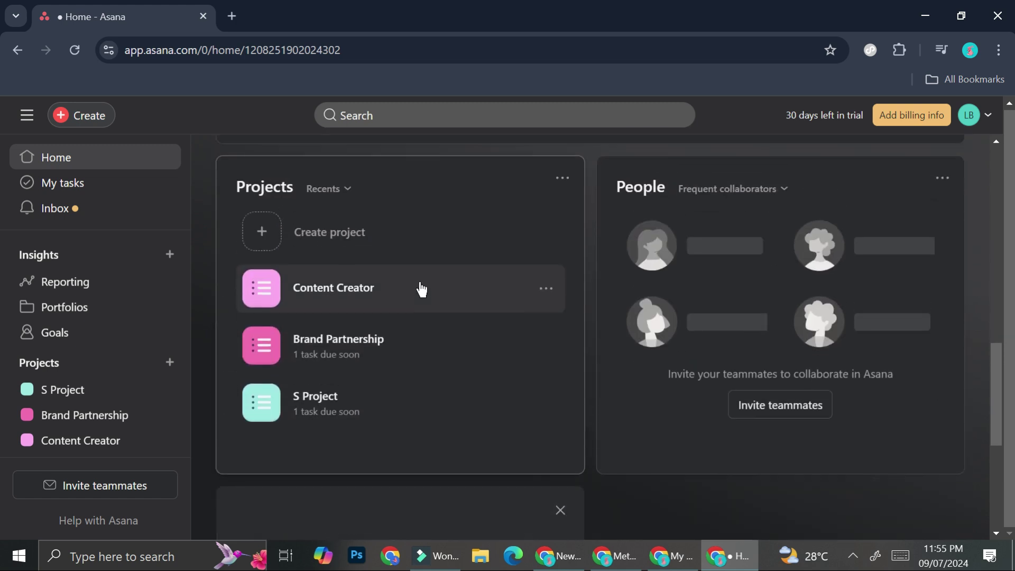
{"action": "scroll", "coordinate": [417, 290], "scroll_direction": "up", "scroll_amount": 1}
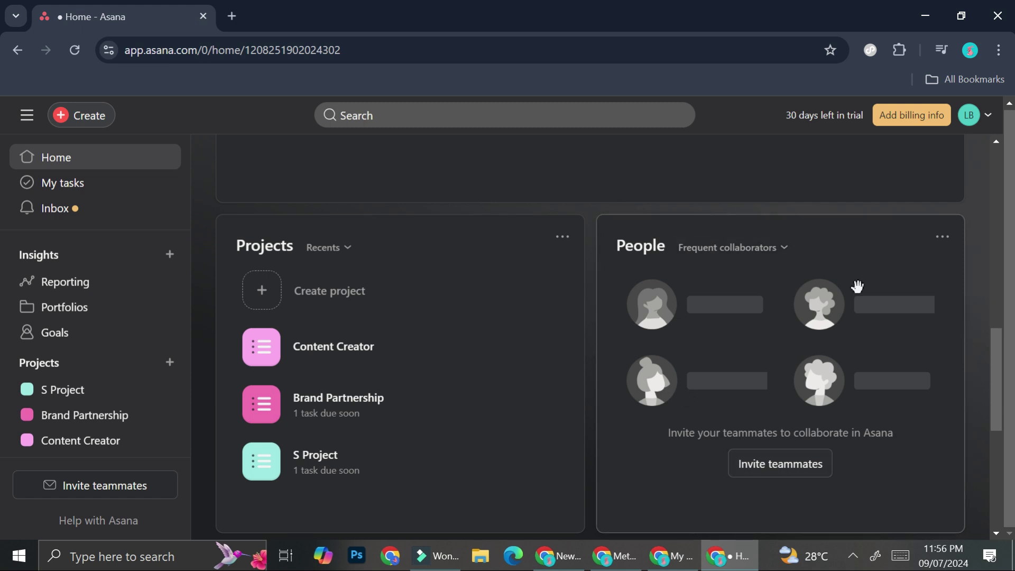
{"action": "scroll", "coordinate": [727, 369], "scroll_direction": "up", "scroll_amount": 8}
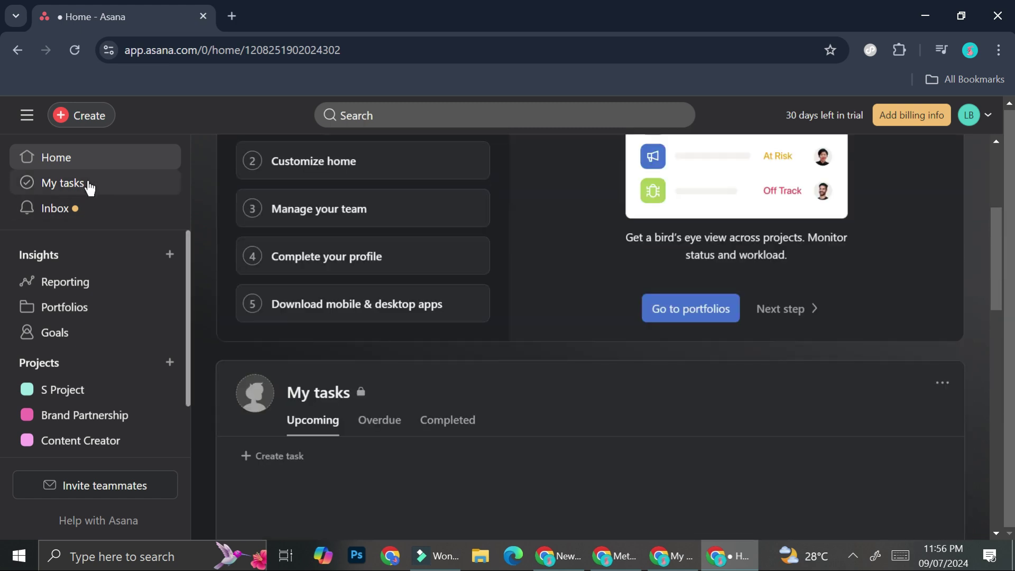
- Open My tasks and scroll through its empty Recently assigned, Do today, Do next week and Do later sections
{"action": "left_click", "coordinate": [89, 187]}
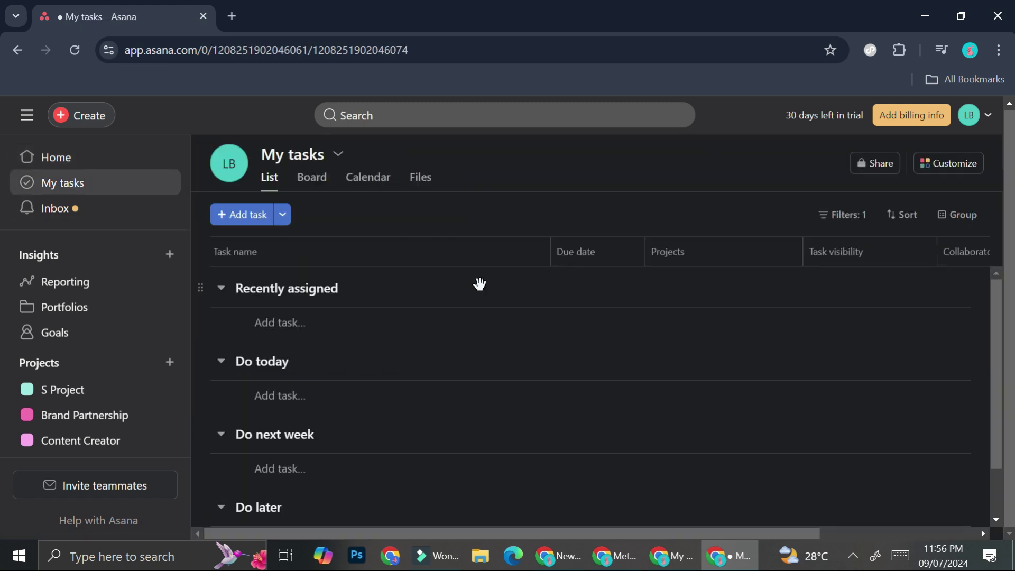
{"action": "scroll", "coordinate": [480, 284], "scroll_direction": "down", "scroll_amount": 1}
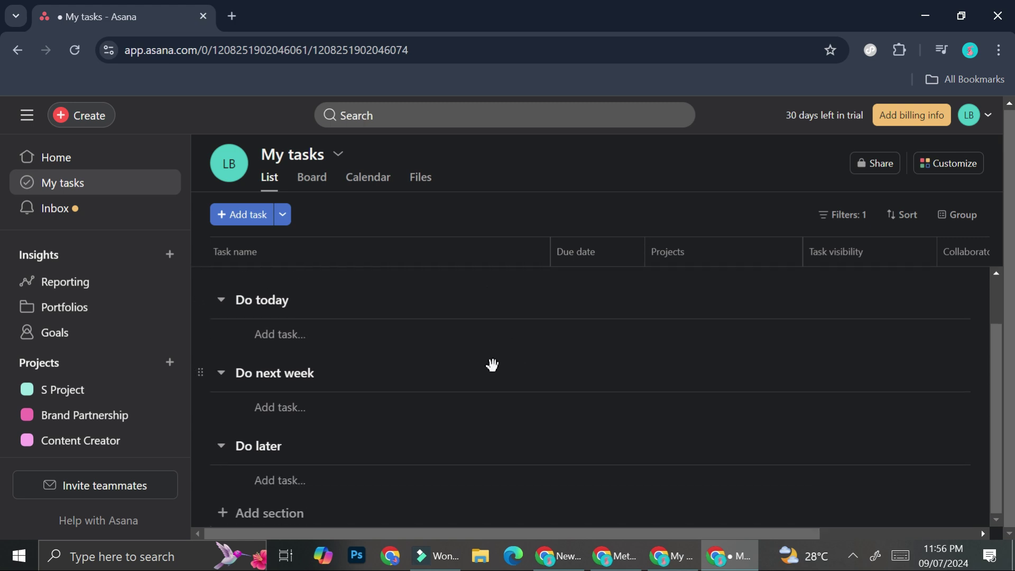
{"action": "scroll", "coordinate": [492, 362], "scroll_direction": "up", "scroll_amount": 1}
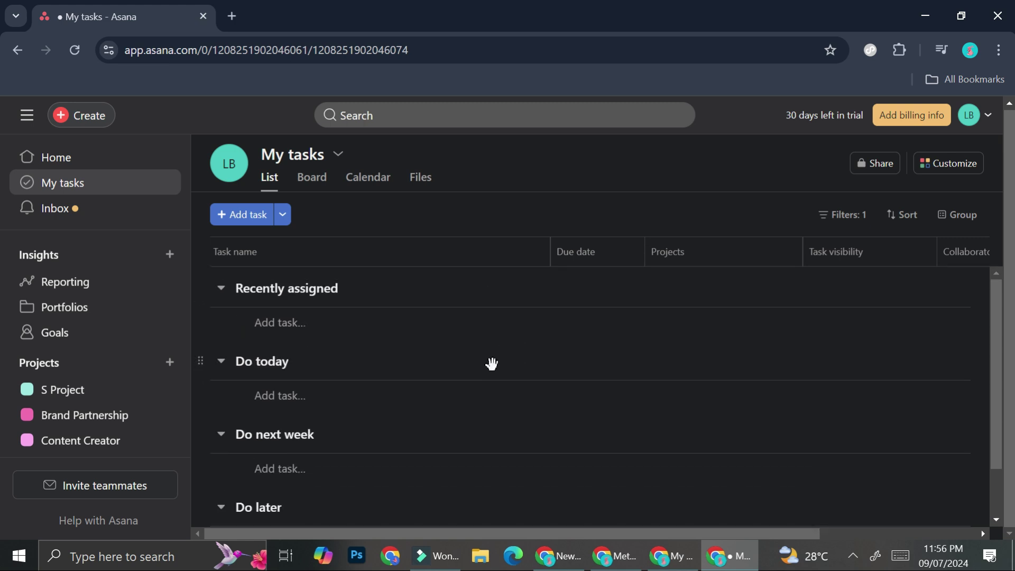
- In S Project, move the Call CA task's start date to September 7
{"action": "left_click", "coordinate": [92, 404]}
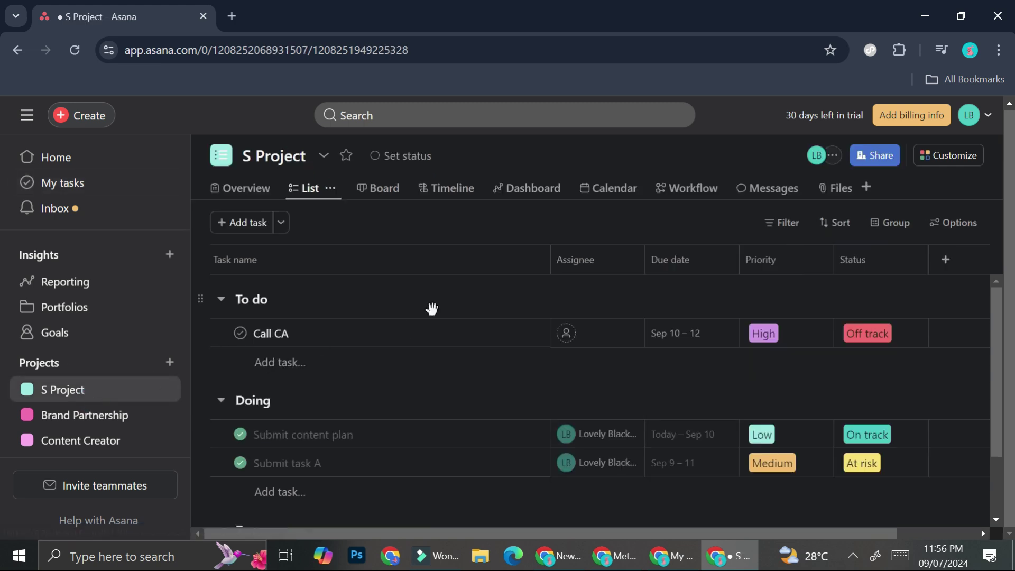
{"action": "left_click", "coordinate": [708, 328]}
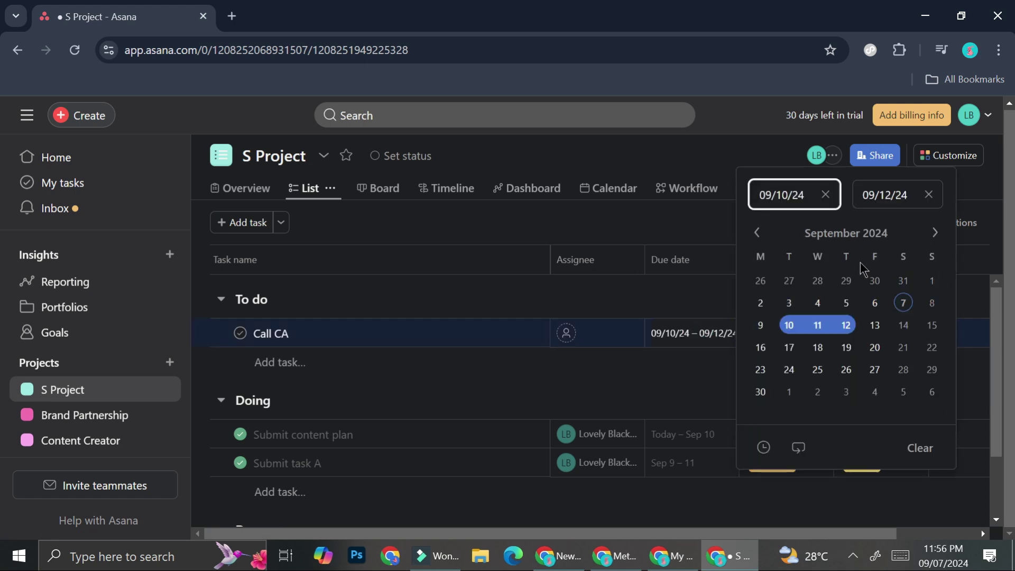
{"action": "left_click", "coordinate": [905, 309]}
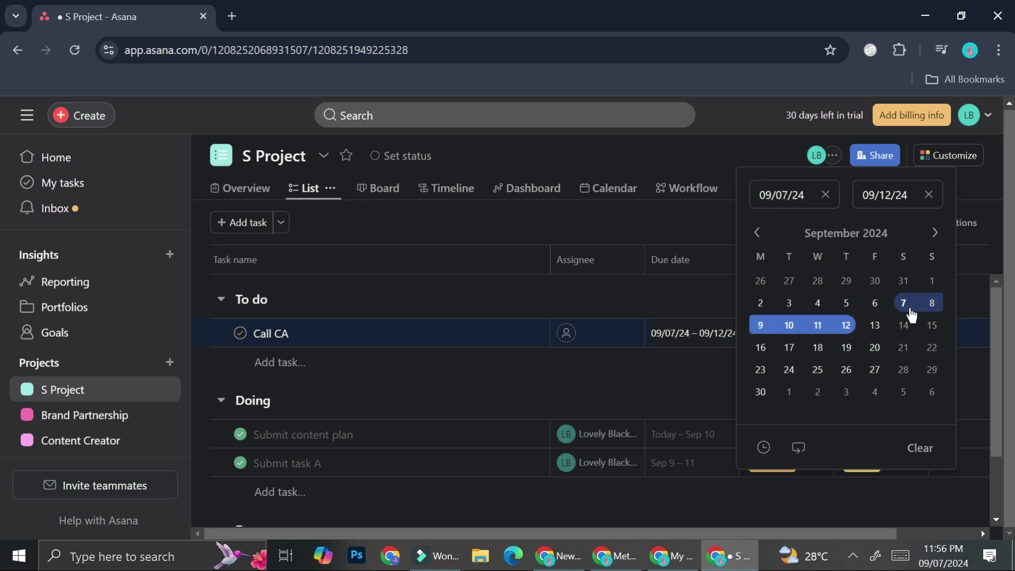
{"action": "left_click", "coordinate": [525, 368]}
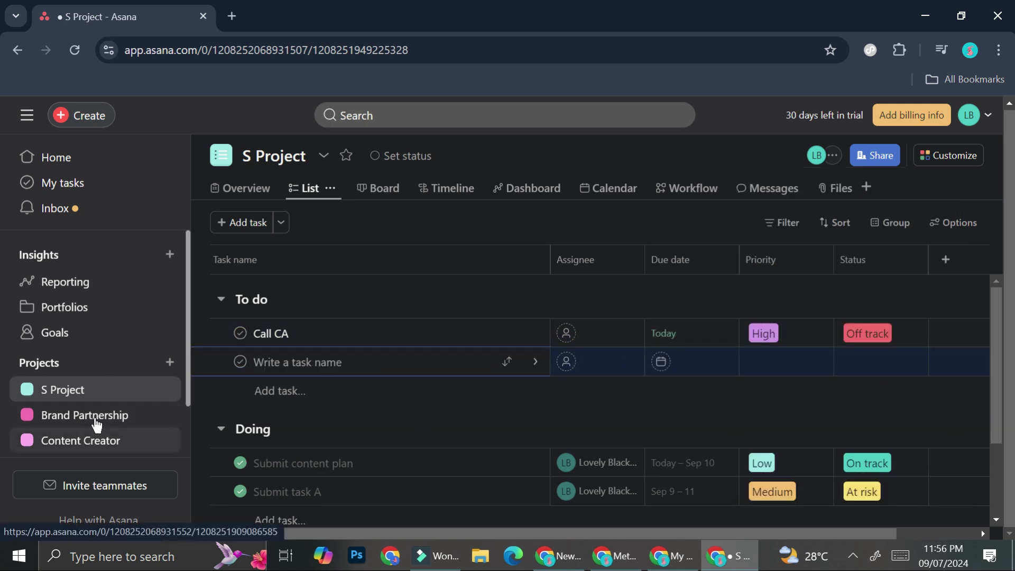
- Set a task due date to September 7 in Content Creator, then reopen Brand Partnership's list
{"action": "left_click", "coordinate": [91, 441]}
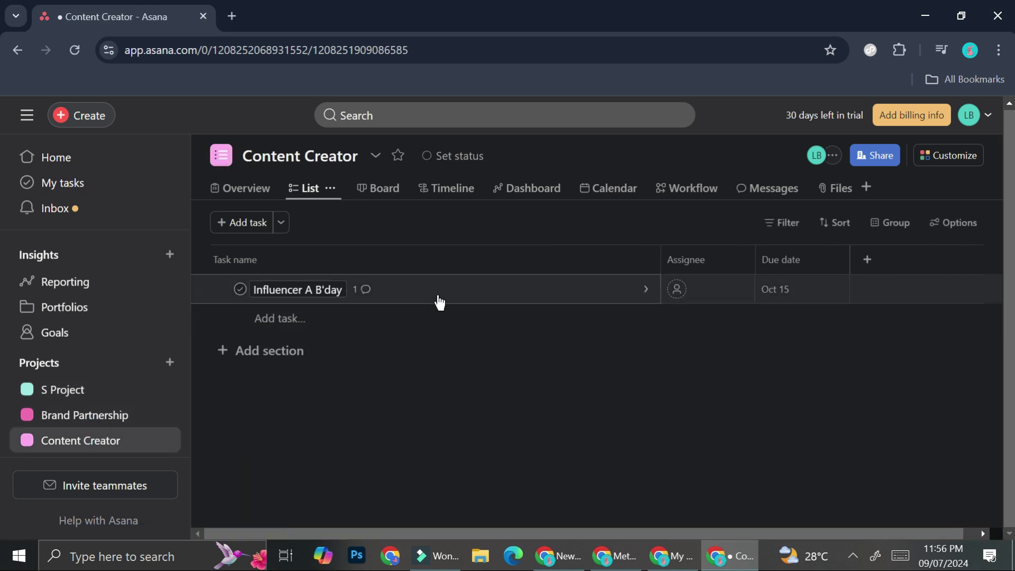
{"action": "left_click", "coordinate": [782, 291]}
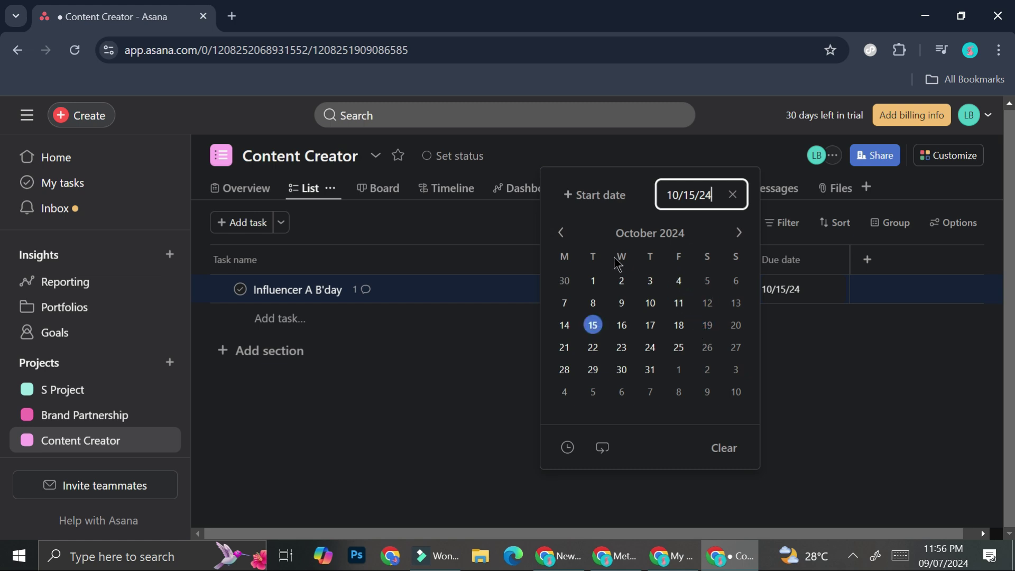
{"action": "left_click", "coordinate": [561, 233]}
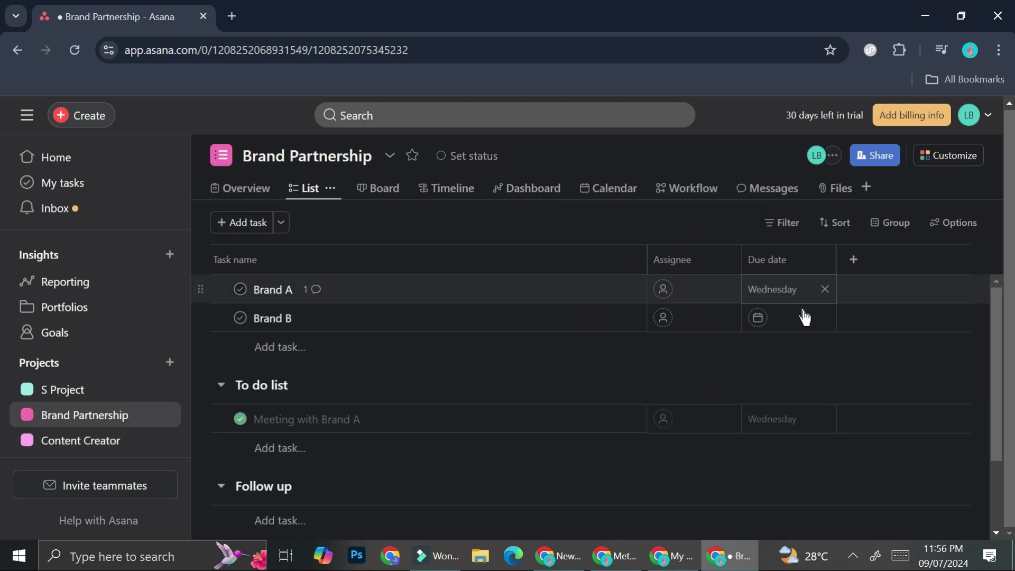
{"action": "left_click", "coordinate": [763, 315]}
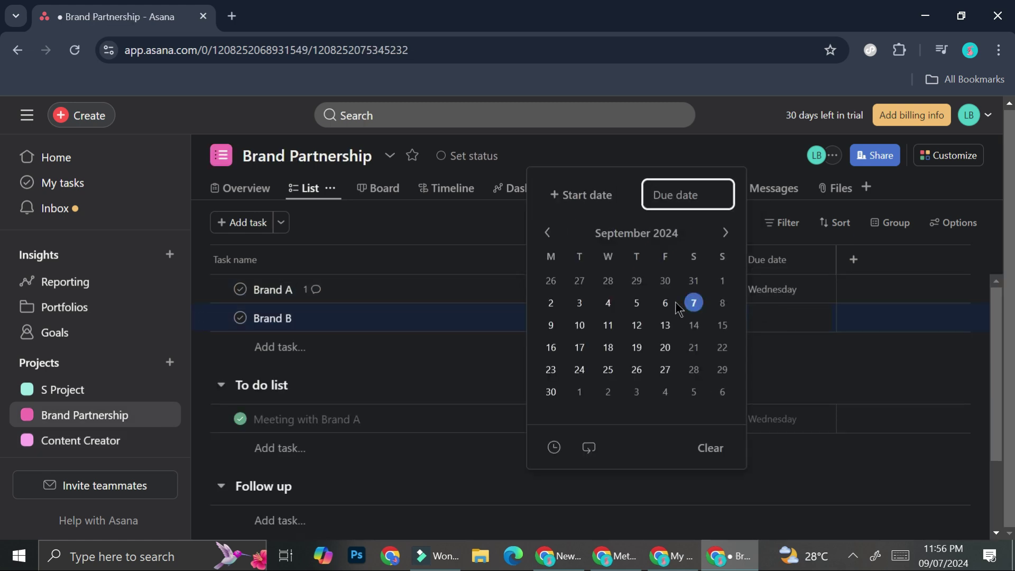
{"action": "left_click", "coordinate": [694, 302]}
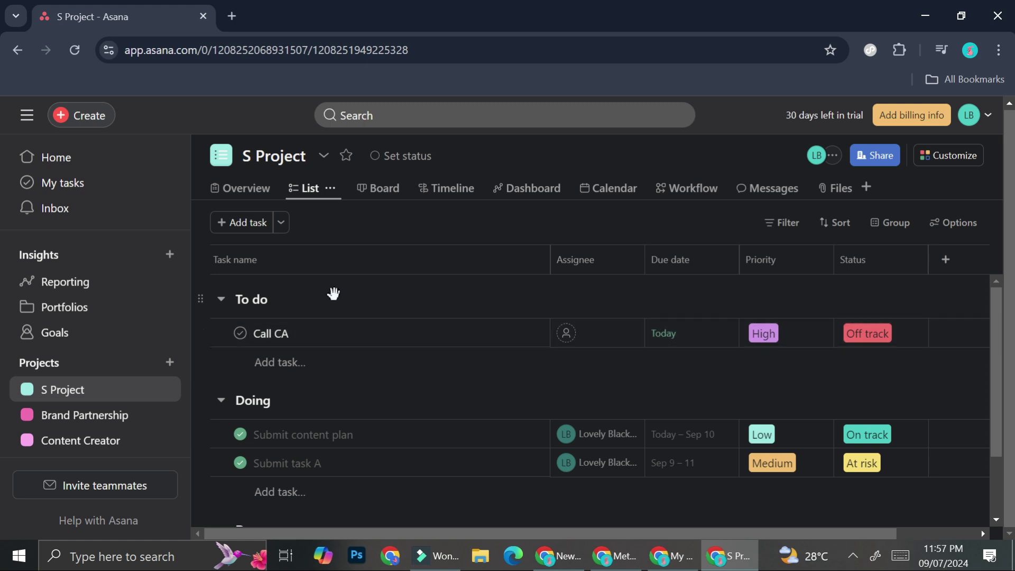
{"action": "scroll", "coordinate": [713, 412], "scroll_direction": "down", "scroll_amount": 2}
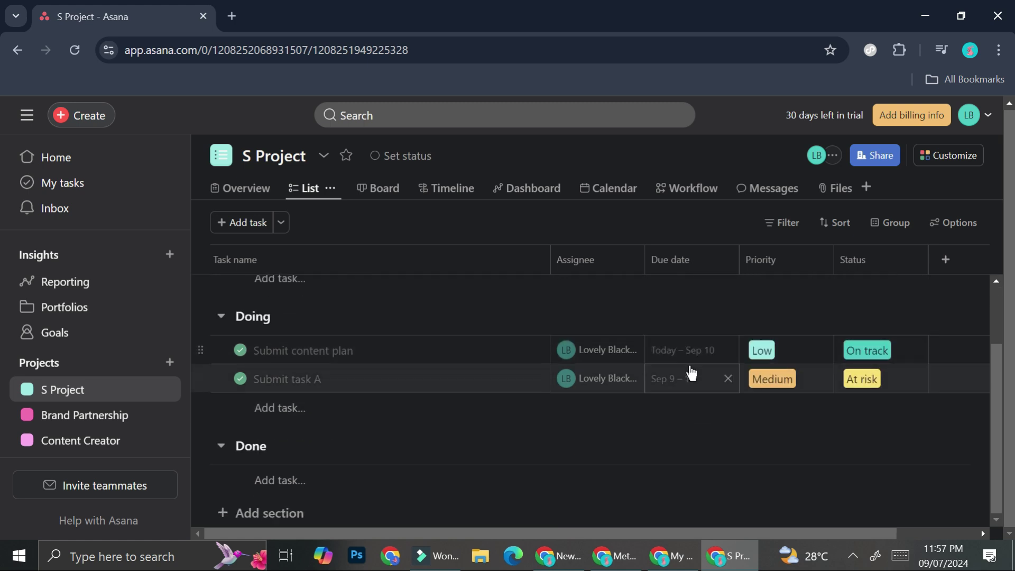
{"action": "left_click", "coordinate": [101, 422]}
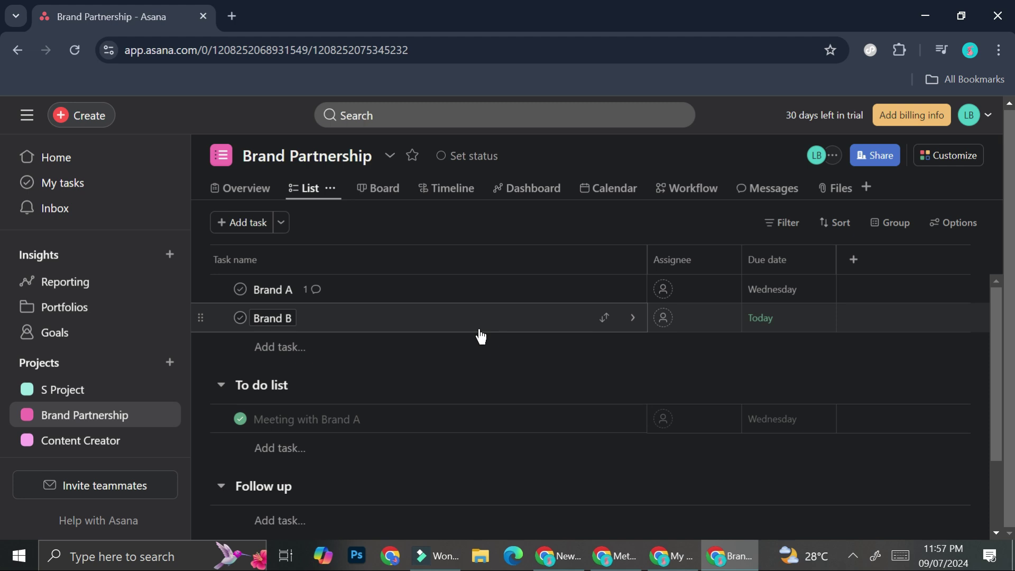
- Open the Reporting overview page and scroll through it
{"action": "left_click", "coordinate": [109, 292]}
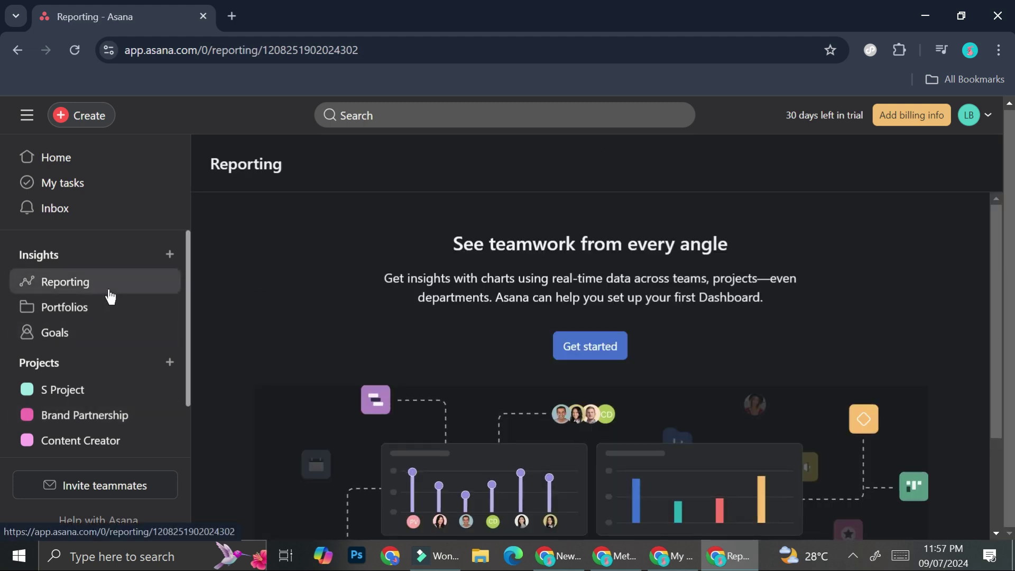
{"action": "scroll", "coordinate": [27, 292], "scroll_direction": "down", "scroll_amount": 2}
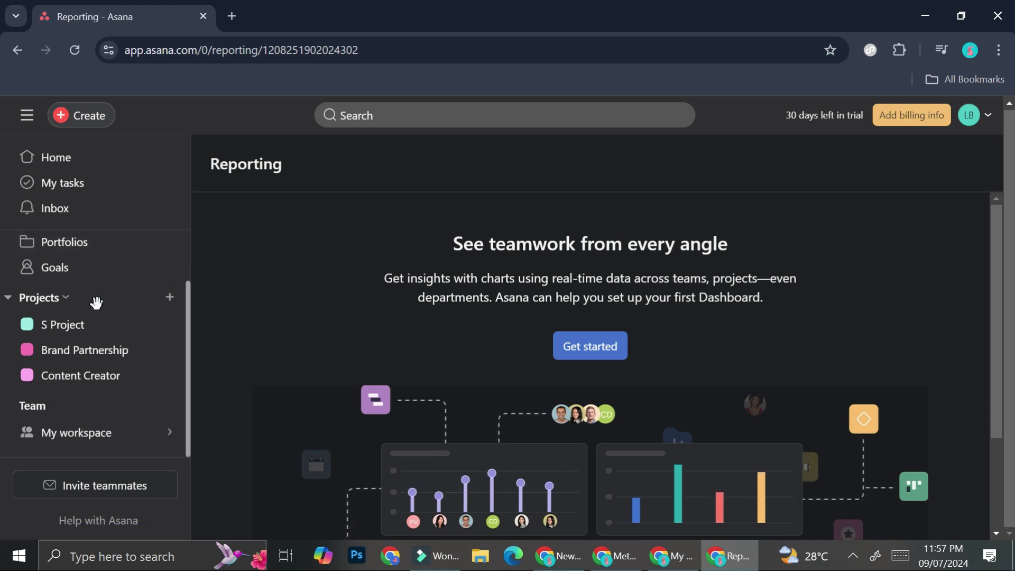
{"action": "scroll", "coordinate": [97, 304], "scroll_direction": "up", "scroll_amount": 2}
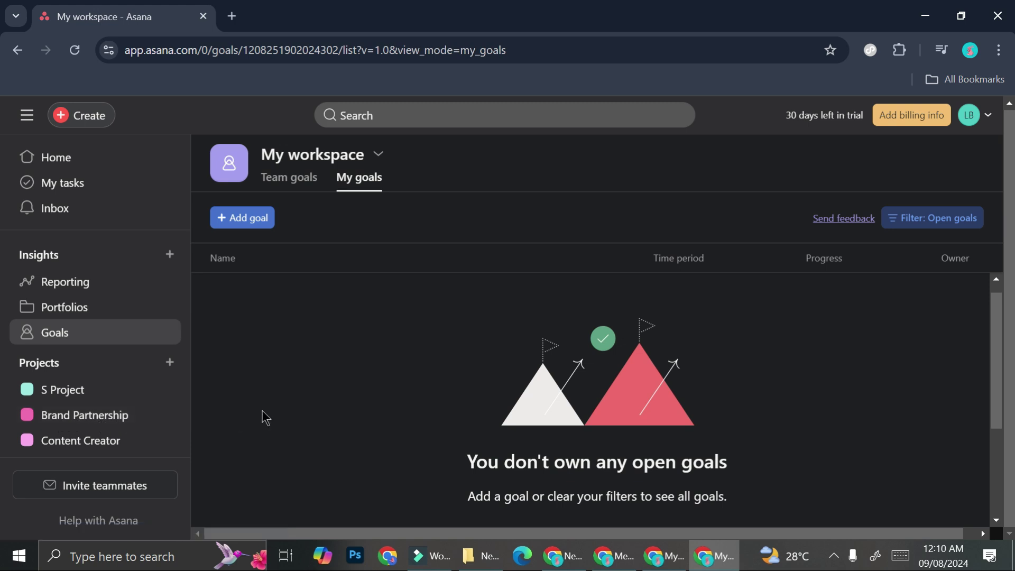
- Start a new goal titled 'Get 3 New Brand'
{"action": "left_click", "coordinate": [248, 218]}
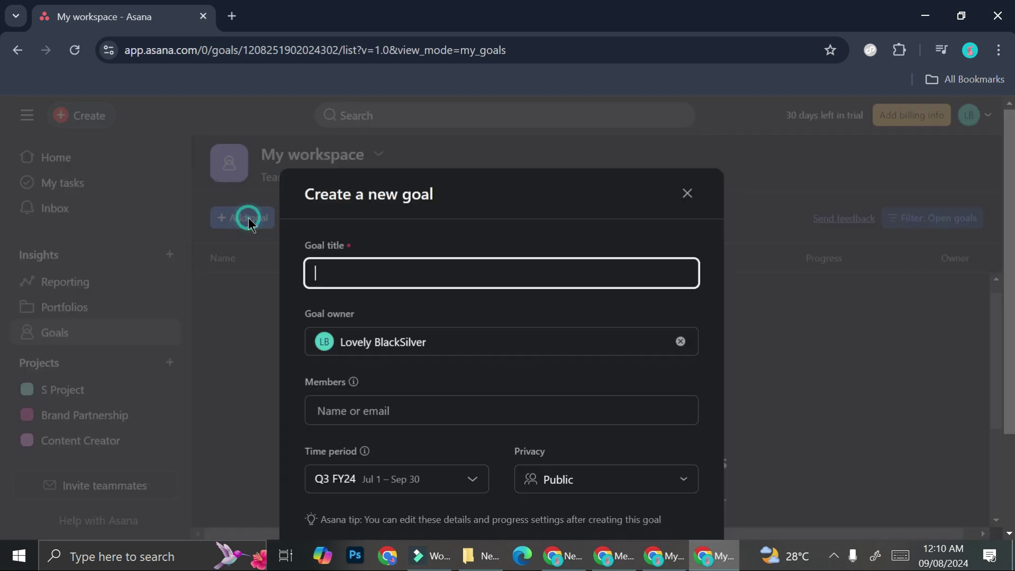
{"action": "left_click", "coordinate": [373, 271]}
{"action": "type", "text": "Get 3 New Brand"}
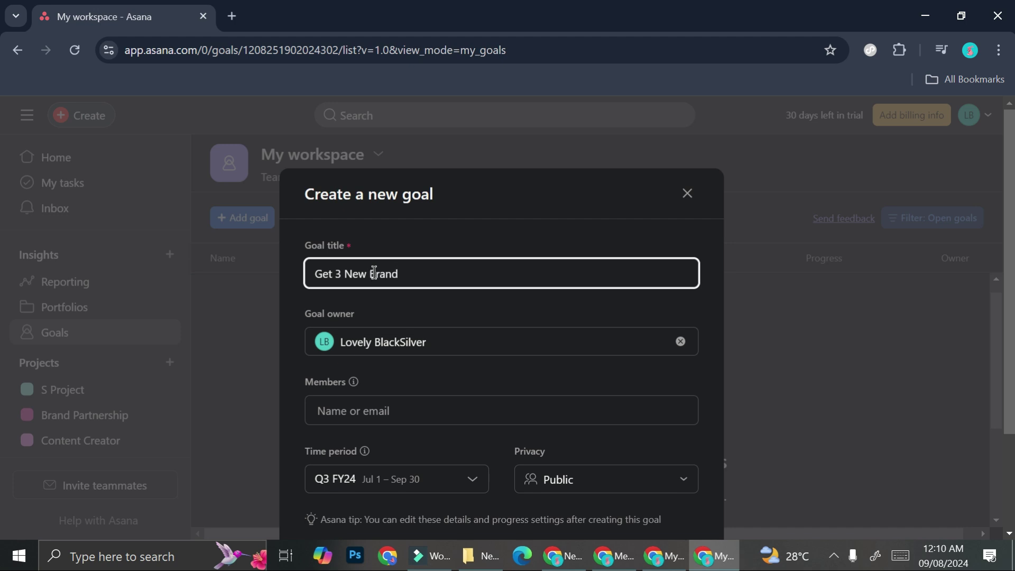
{"action": "scroll", "coordinate": [389, 344], "scroll_direction": "down", "scroll_amount": 2}
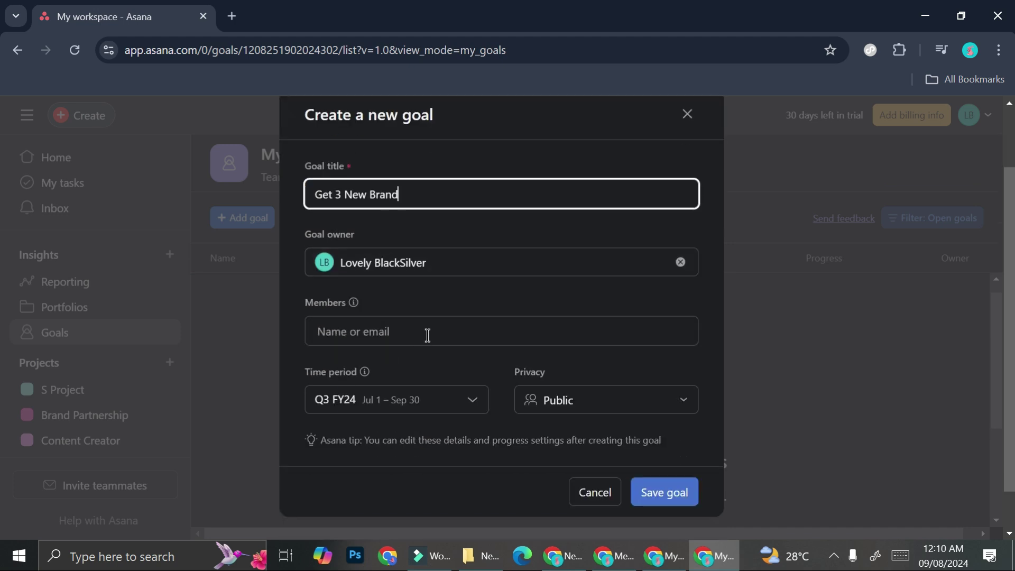
- Set the goal's time period to Q4 FY24 and change the title to 'Get 8 New Brand'
{"action": "left_click", "coordinate": [420, 402]}
{"action": "scroll", "coordinate": [441, 407], "scroll_direction": "down", "scroll_amount": 1}
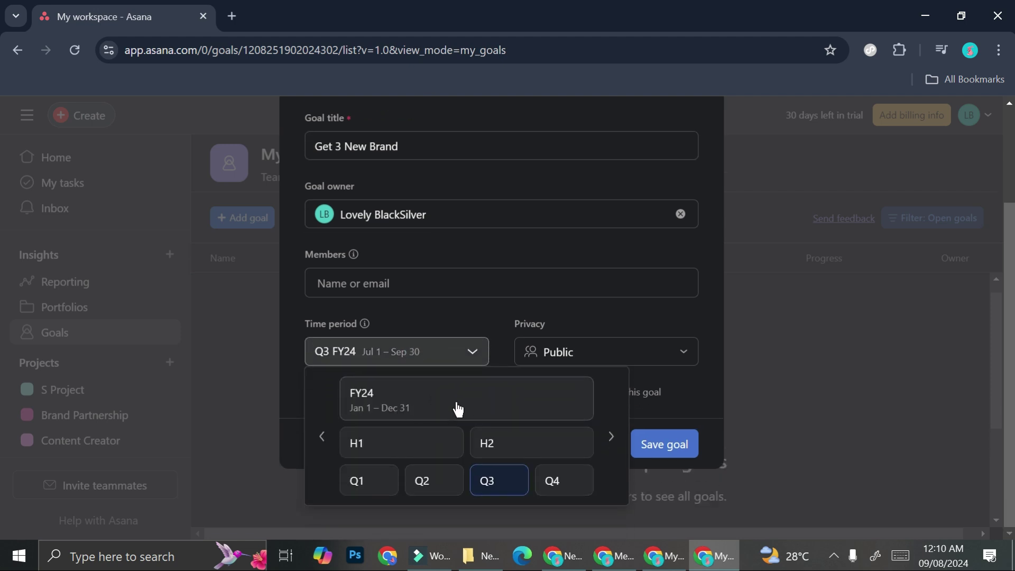
{"action": "left_click", "coordinate": [425, 403]}
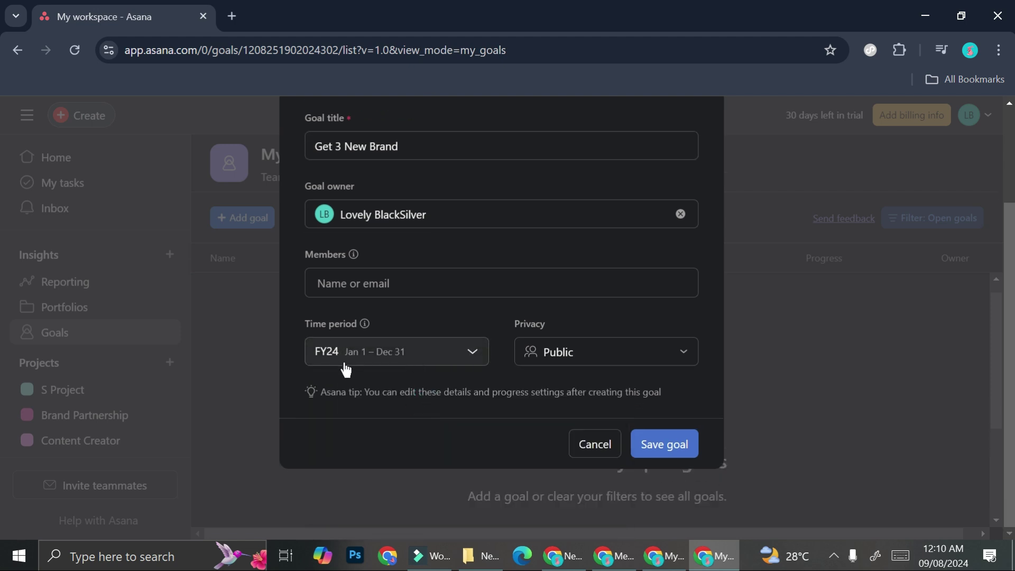
{"action": "left_click", "coordinate": [410, 357]}
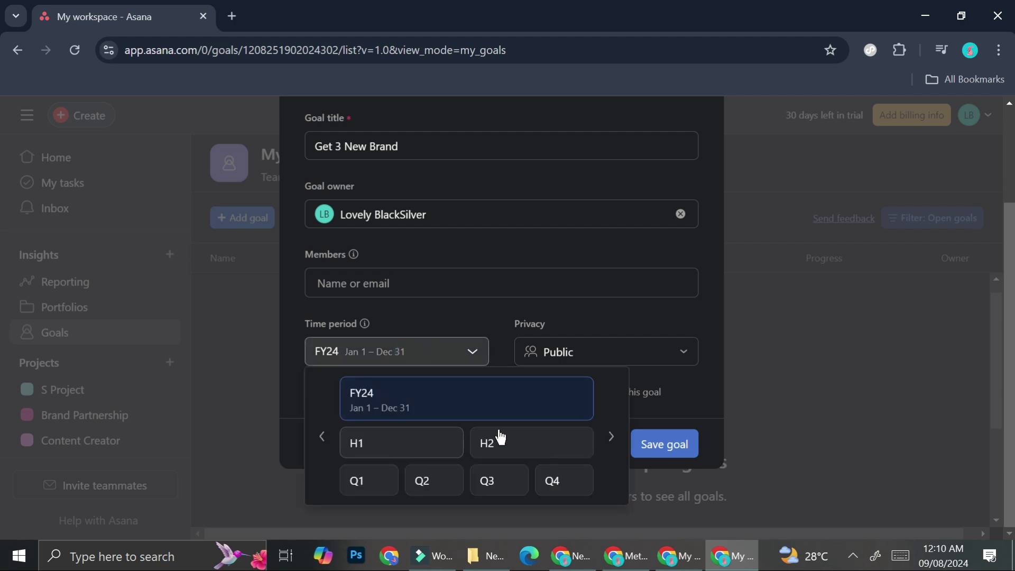
{"action": "left_click", "coordinate": [421, 480]}
{"action": "left_click", "coordinate": [437, 360]}
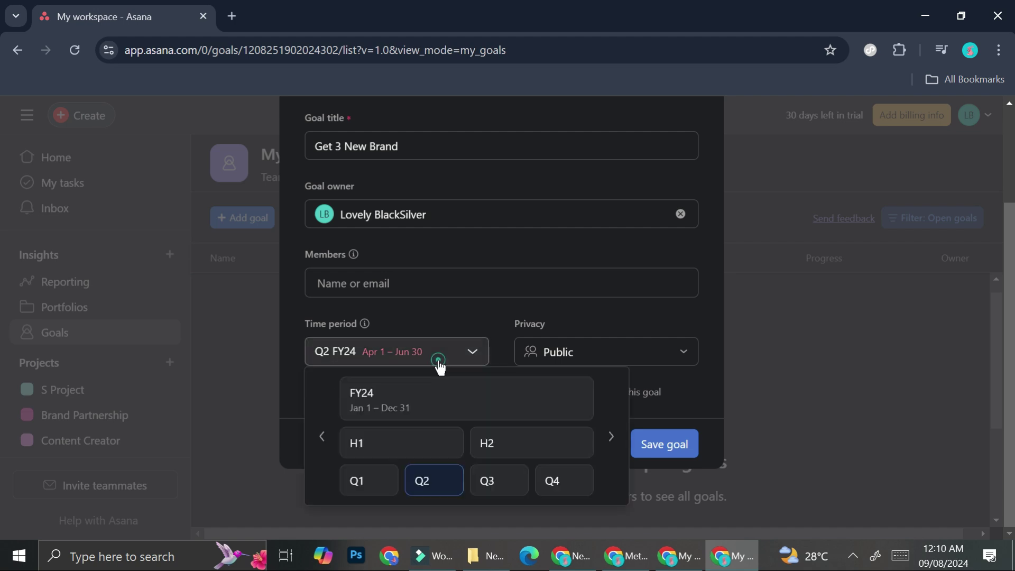
{"action": "left_click", "coordinate": [564, 481]}
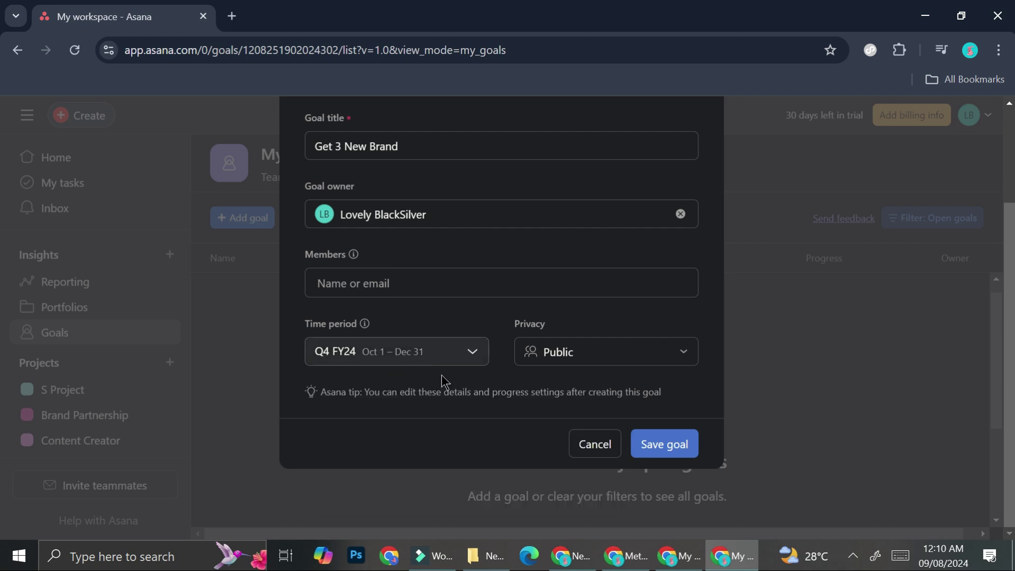
{"action": "double_click", "coordinate": [338, 147]}
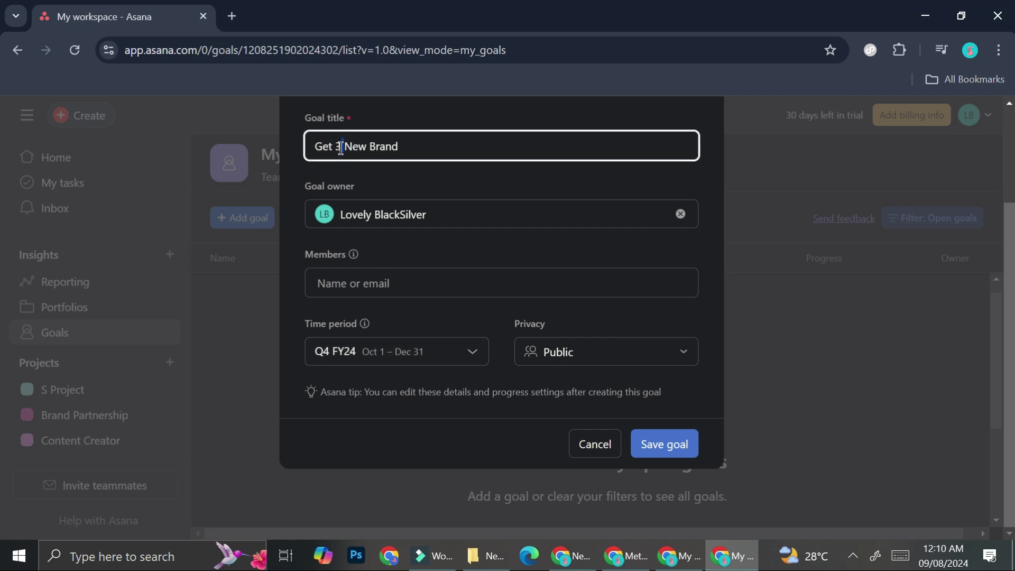
{"action": "type", "text": "8"}
- Save the 'Get 8 New Brand' goal and review its status, progress chart and details
{"action": "left_click", "coordinate": [662, 442]}
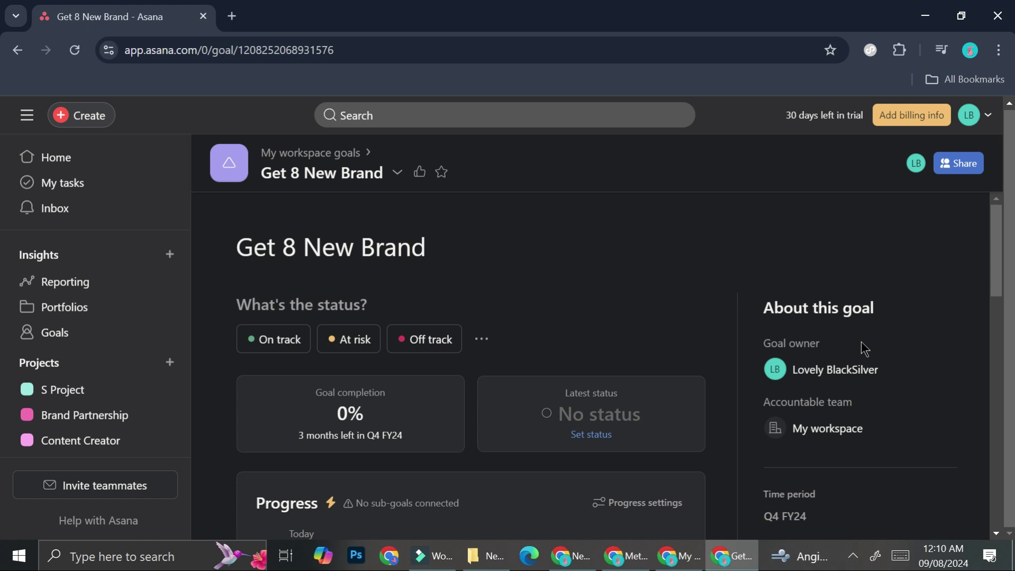
{"action": "scroll", "coordinate": [535, 269], "scroll_direction": "down", "scroll_amount": 4}
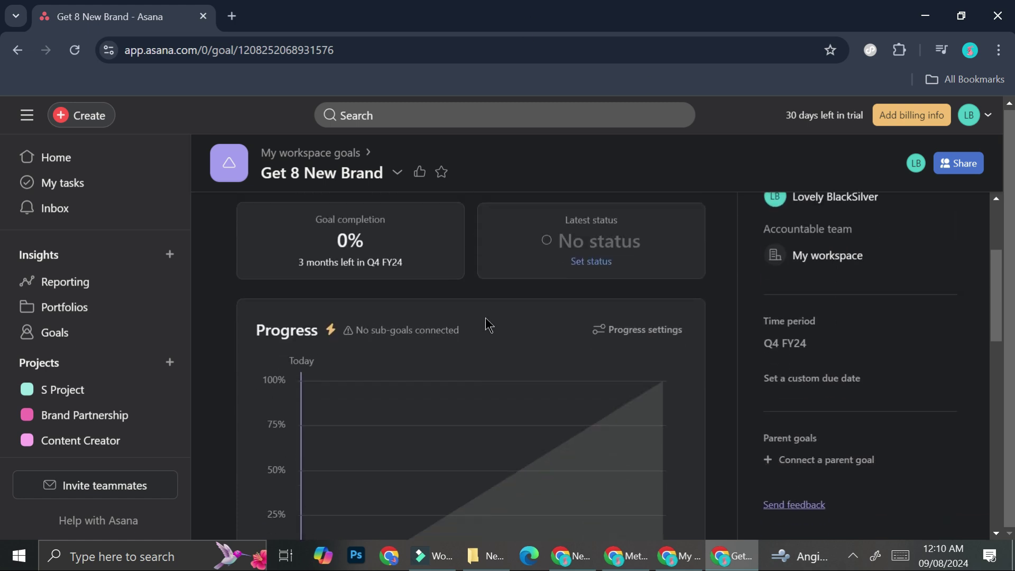
{"action": "scroll", "coordinate": [469, 350], "scroll_direction": "down", "scroll_amount": 6}
{"action": "scroll", "coordinate": [371, 296], "scroll_direction": "up", "scroll_amount": 9}
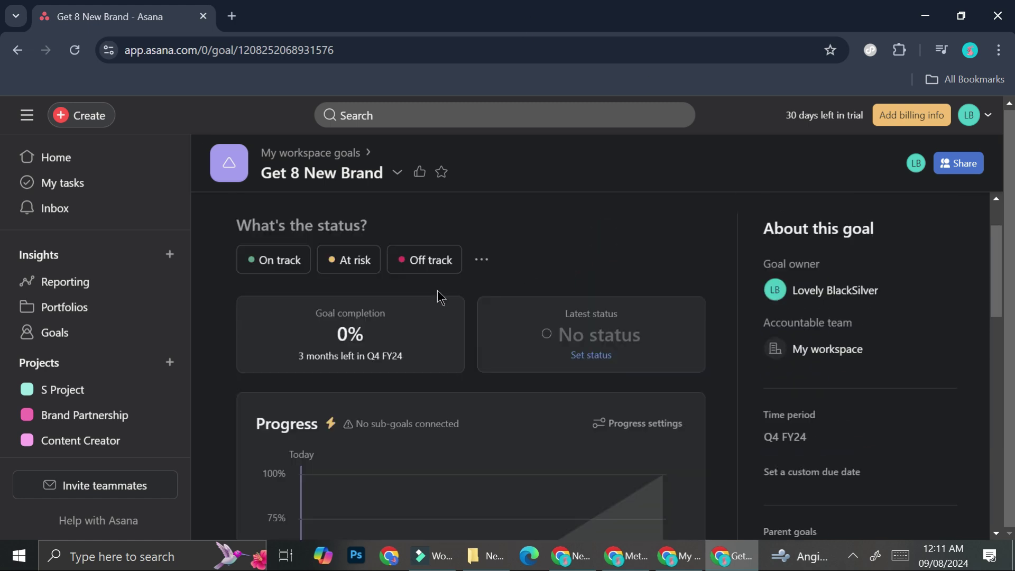
{"action": "scroll", "coordinate": [424, 394], "scroll_direction": "down", "scroll_amount": 5}
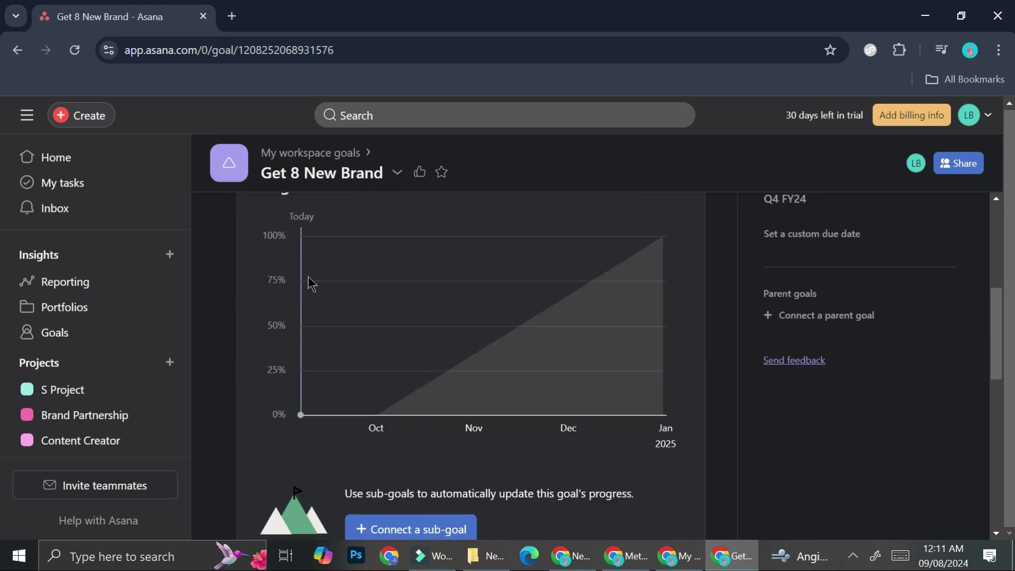
{"action": "mouse_move", "coordinate": [570, 336]}
{"action": "scroll", "coordinate": [326, 344], "scroll_direction": "up", "scroll_amount": 4}
{"action": "scroll", "coordinate": [403, 253], "scroll_direction": "down", "scroll_amount": 10}
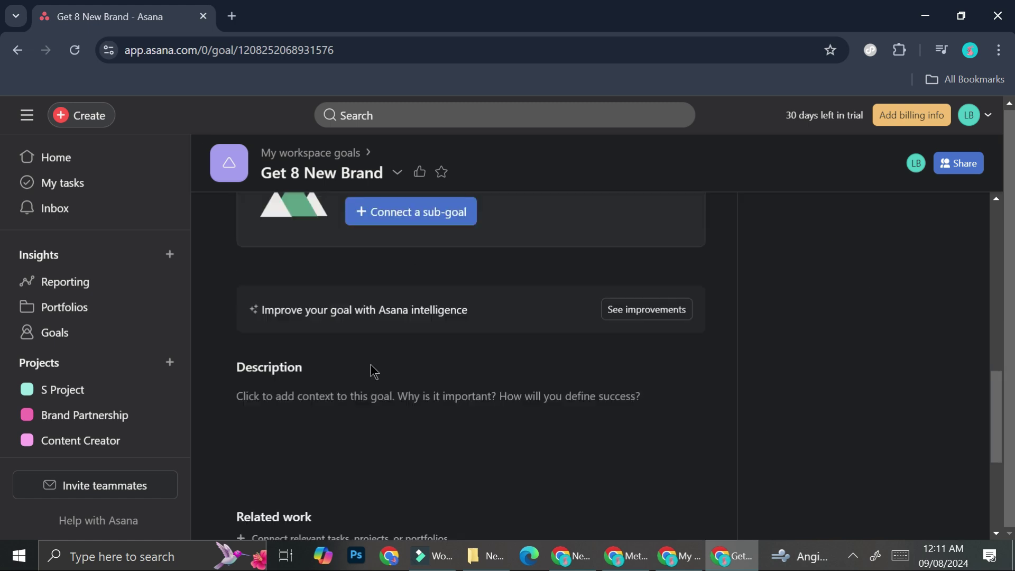
{"action": "scroll", "coordinate": [367, 371], "scroll_direction": "down", "scroll_amount": 5}
{"action": "mouse_move", "coordinate": [363, 380]}
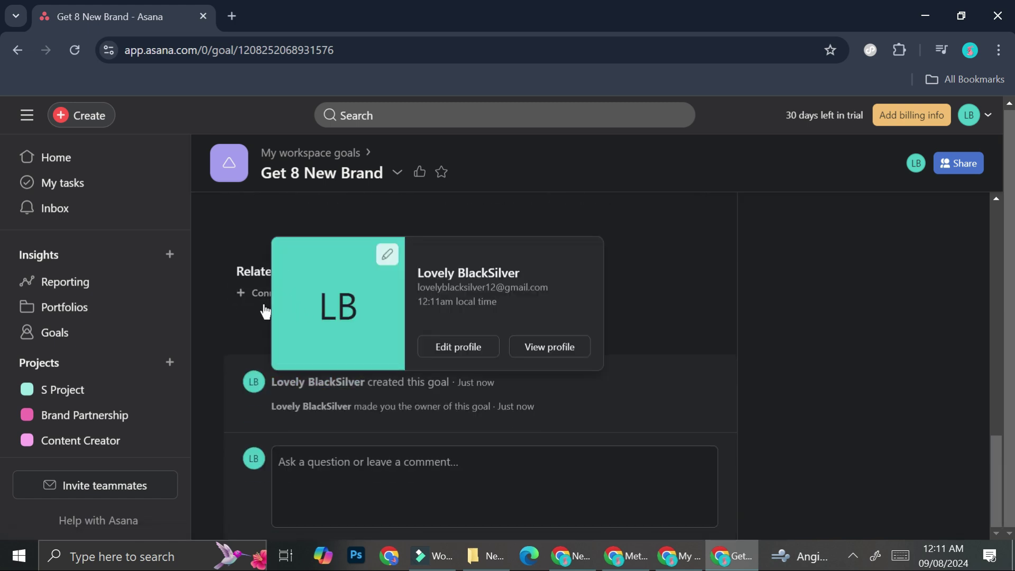
{"action": "scroll", "coordinate": [324, 308], "scroll_direction": "up", "scroll_amount": 8}
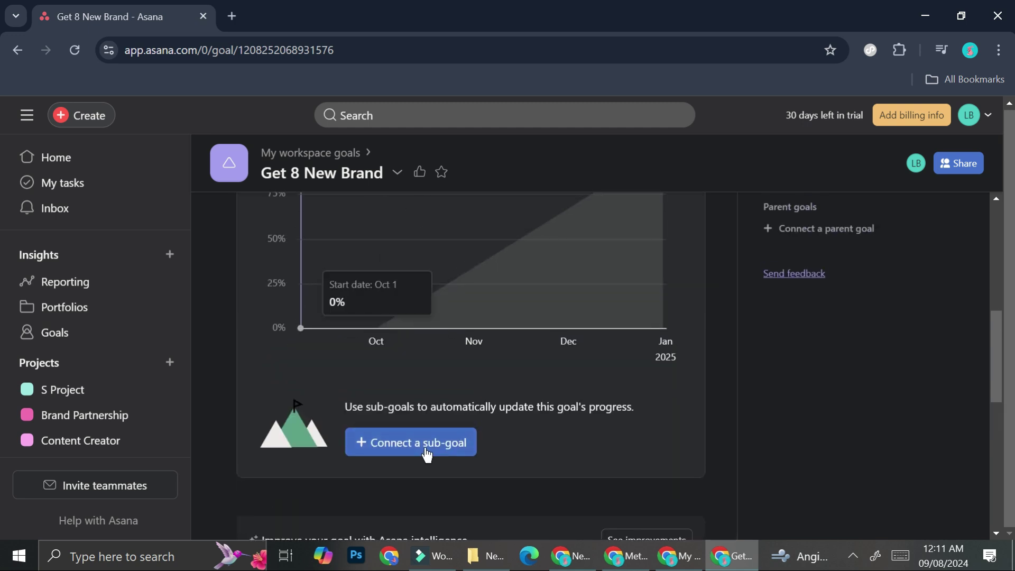
{"action": "left_click", "coordinate": [423, 449]}
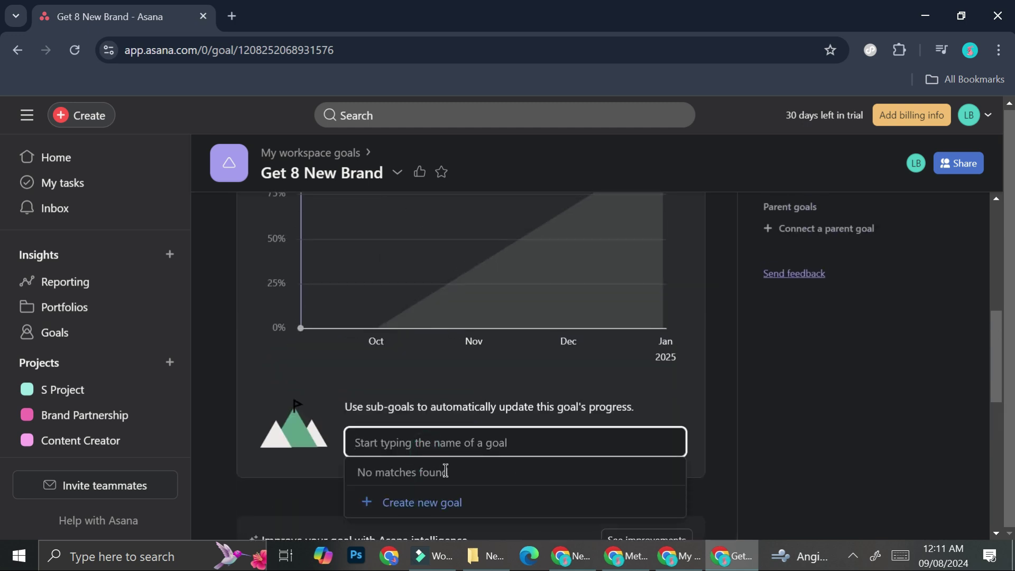
{"action": "left_click", "coordinate": [245, 399]}
{"action": "scroll", "coordinate": [377, 425], "scroll_direction": "up", "scroll_amount": 6}
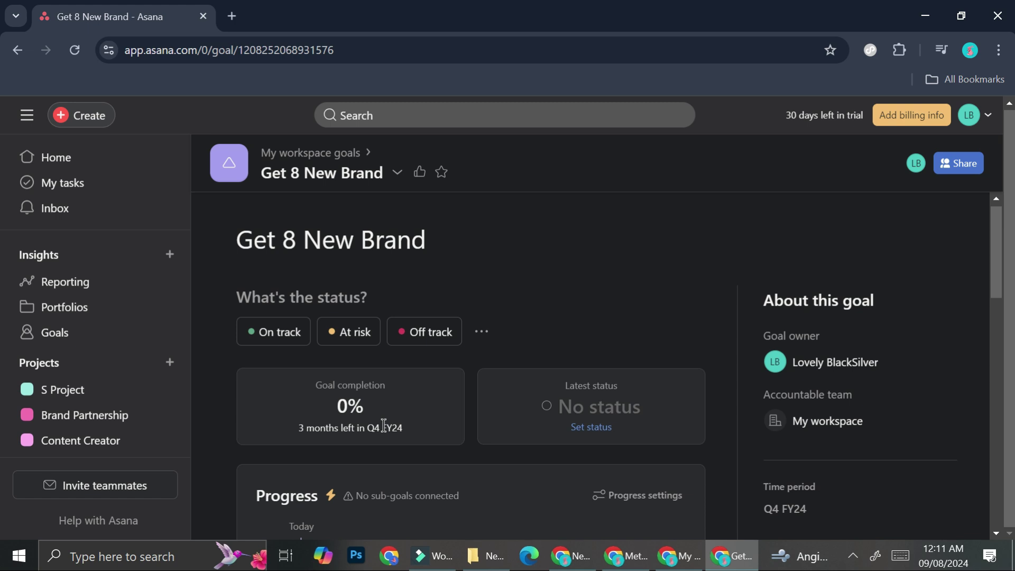
{"action": "scroll", "coordinate": [384, 426], "scroll_direction": "down", "scroll_amount": 7}
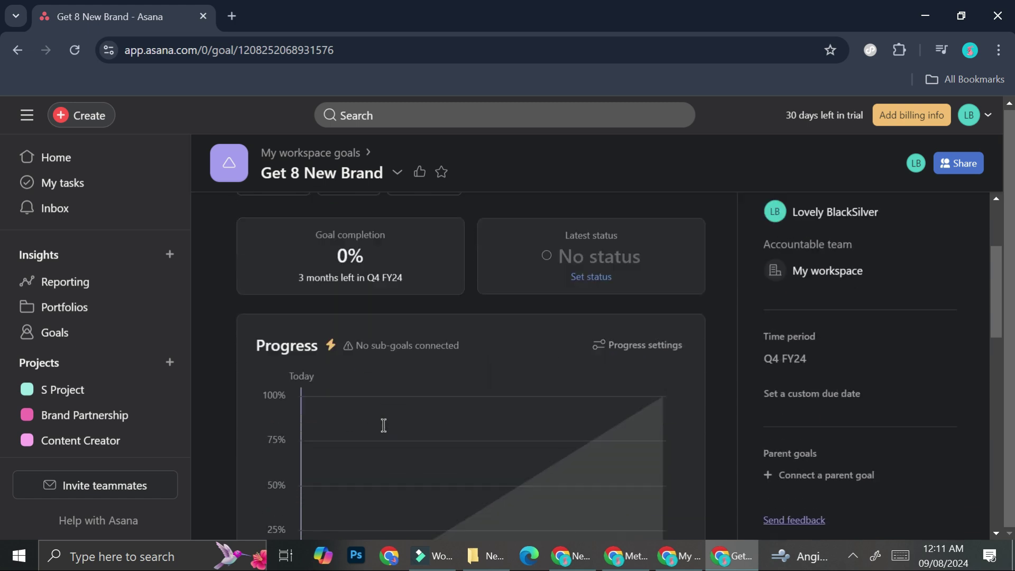
{"action": "scroll", "coordinate": [351, 328], "scroll_direction": "up", "scroll_amount": 2}
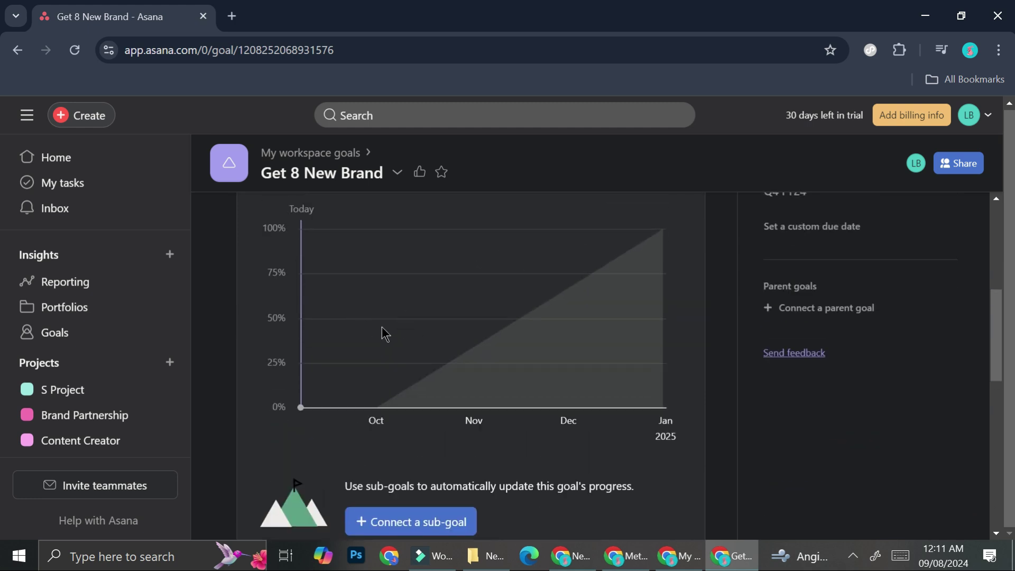
{"action": "scroll", "coordinate": [381, 333], "scroll_direction": "up", "scroll_amount": 3}
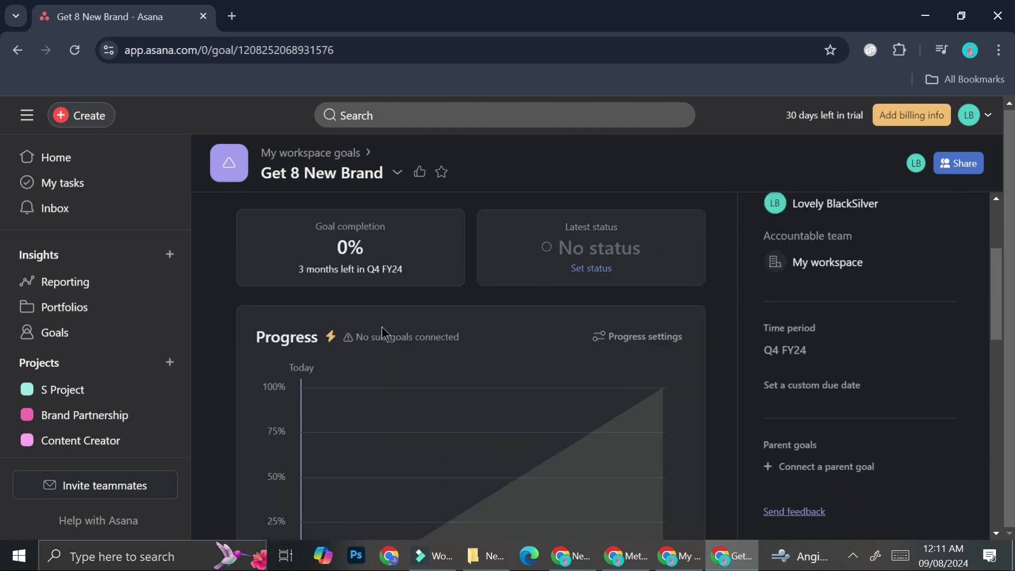